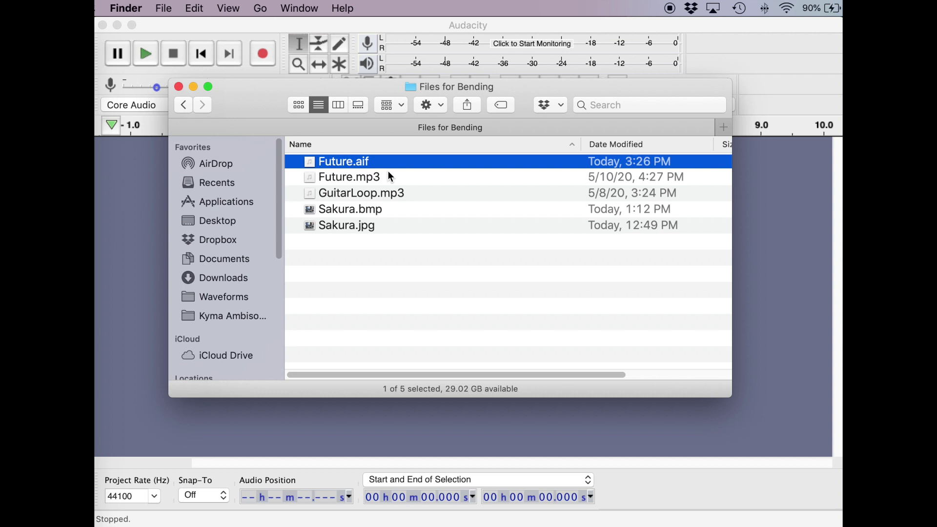
Step: Select Future.mp3 in the Files for Bending folder
click(381, 178)
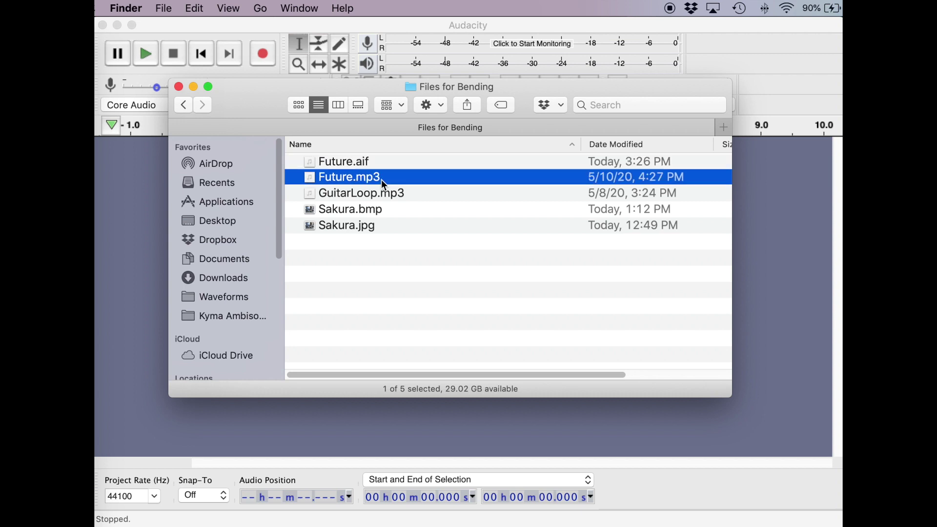
Step: Duplicate Future.mp3 as Future copy.txt, accept the .txt extension, and open it in TextEdit
key(super+d)
key(Return)
double_click(401, 162)
text(txt)
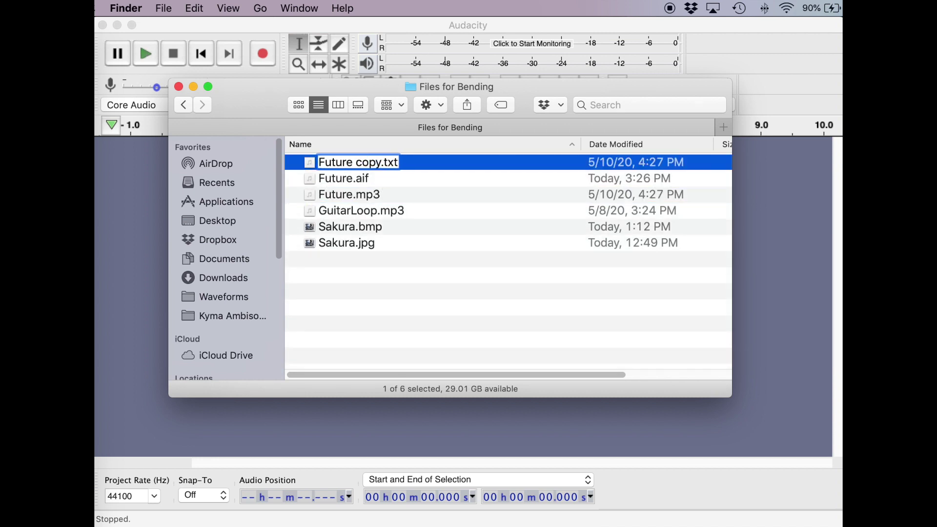
key(Return)
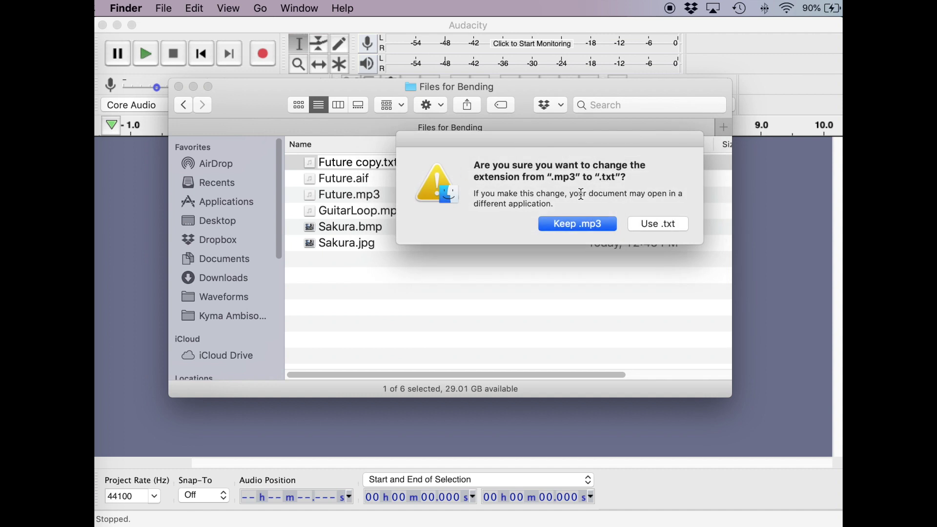
click(670, 225)
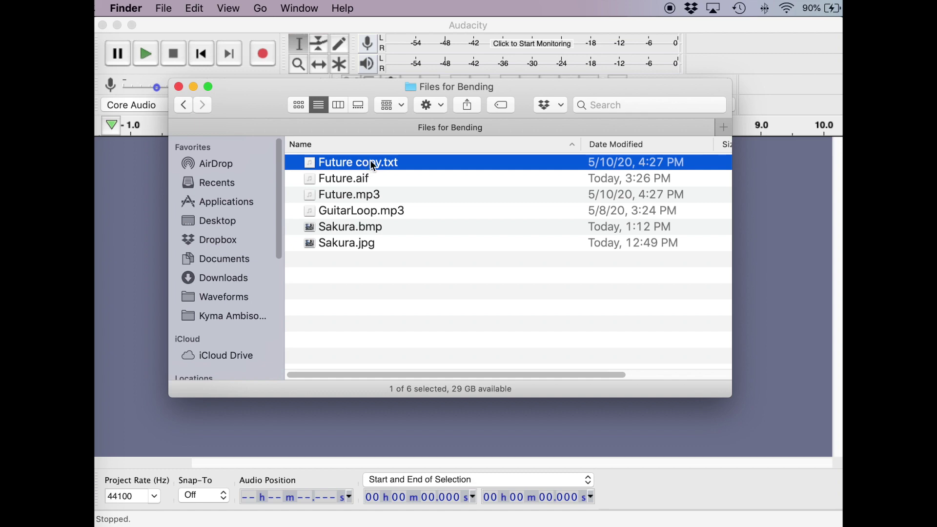
double_click(371, 162)
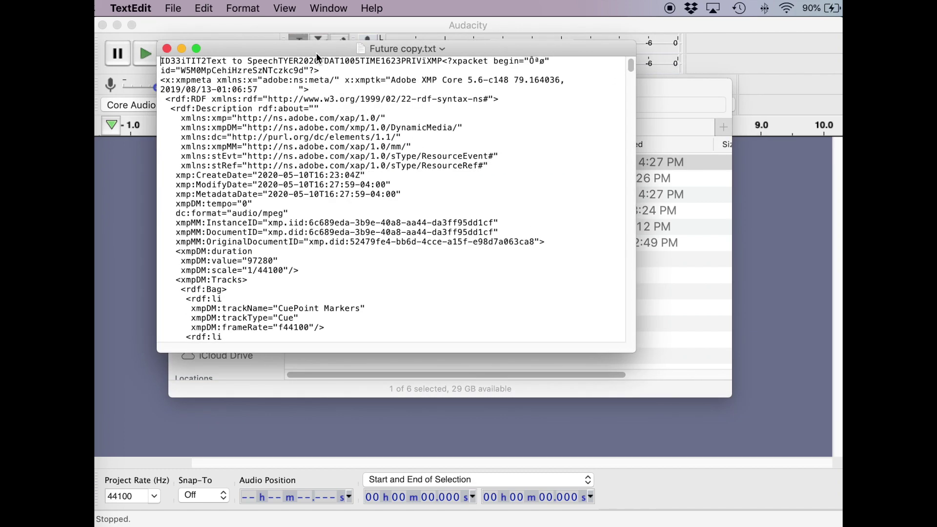
Step: Enlarge the TextEdit window, insert a % into the binary data, then save and close it
drag(317, 54, 256, 20)
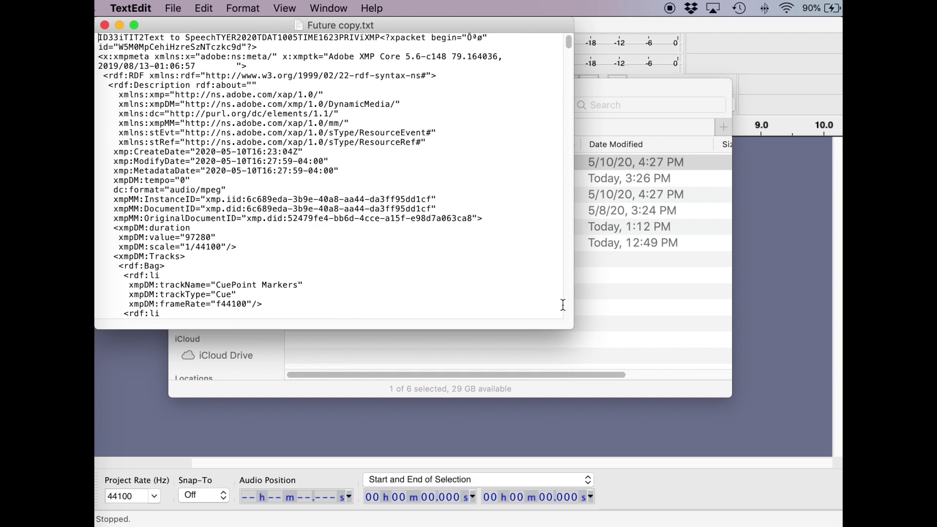
drag(573, 326, 838, 525)
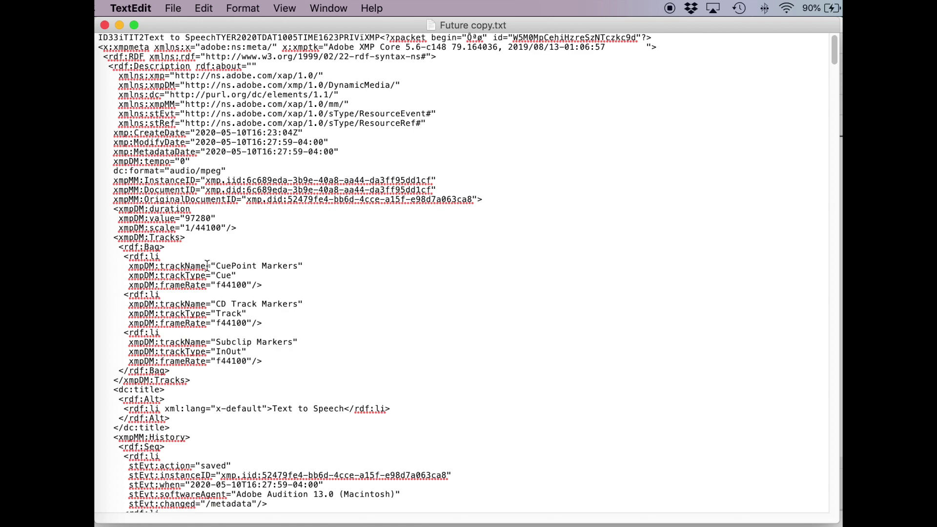
scroll(350, 259, down, 4)
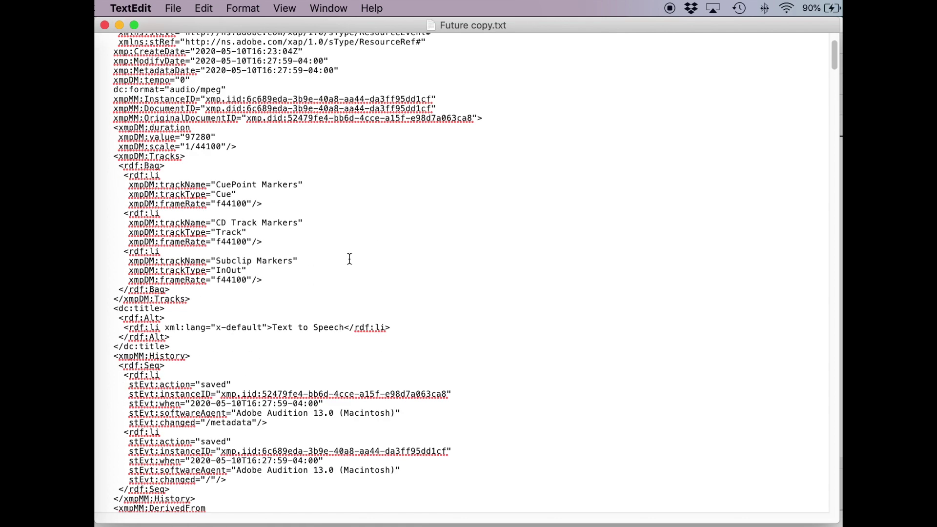
scroll(349, 259, down, 15)
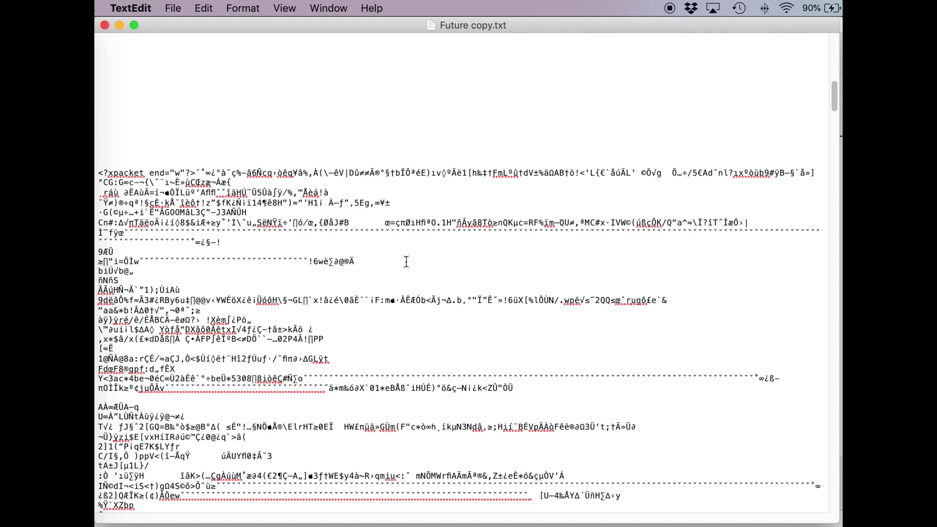
scroll(415, 259, down, 20)
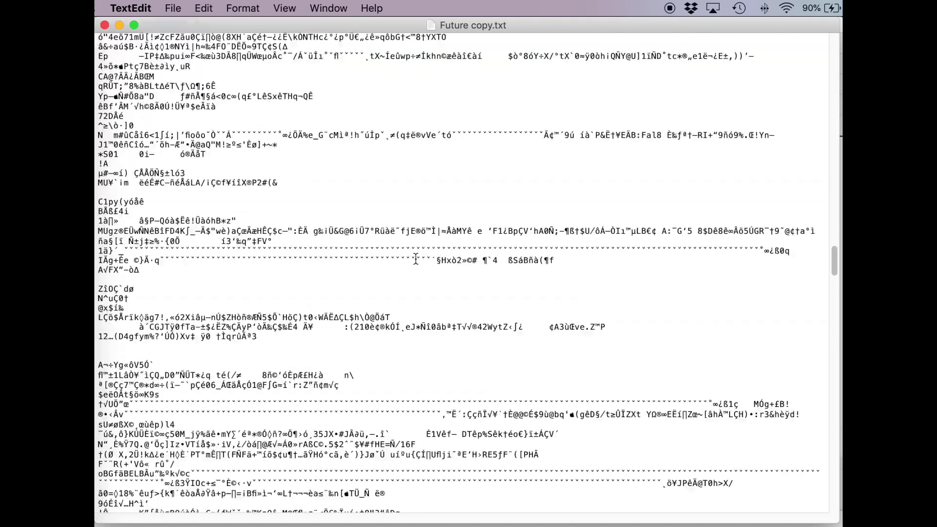
scroll(415, 259, up, 15)
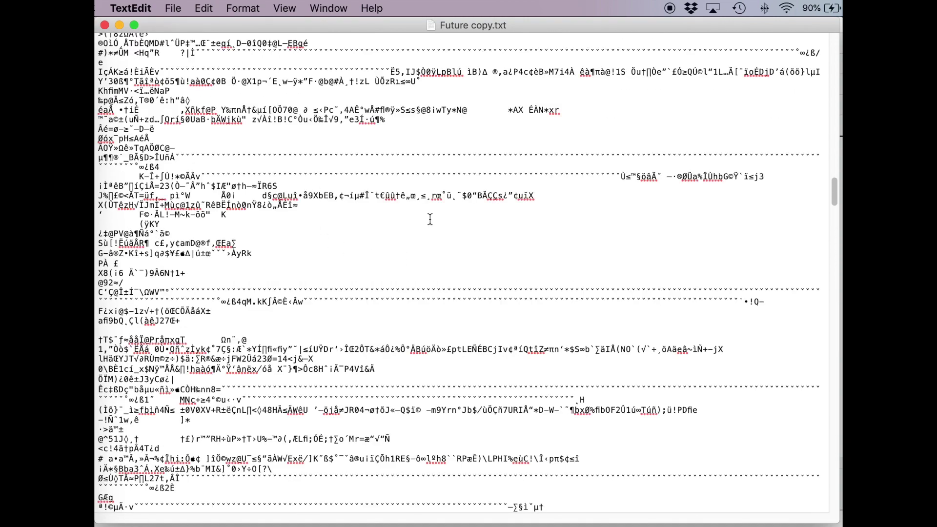
text(%)
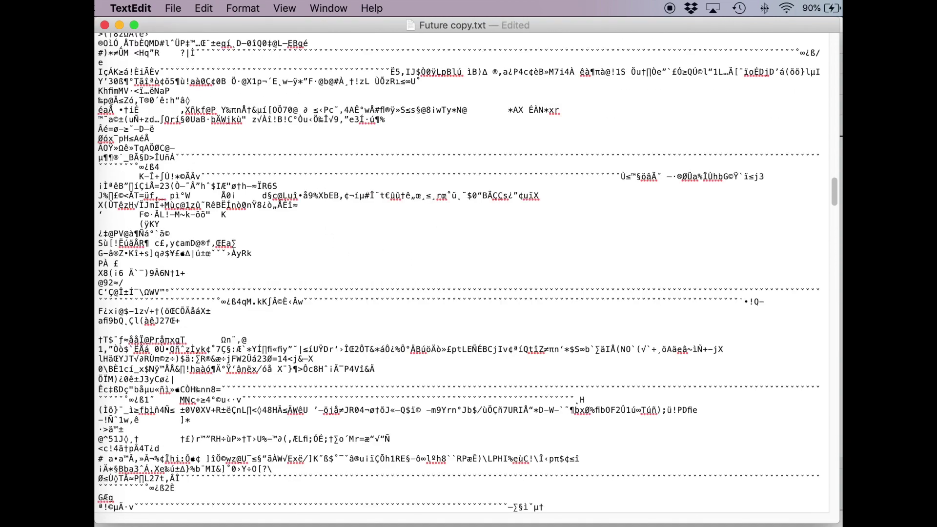
key(super+s)
key(super+m)
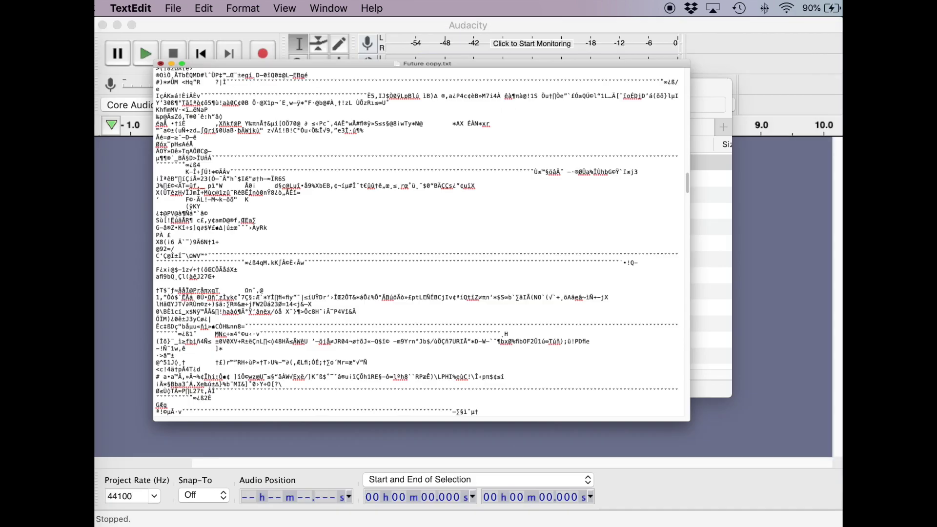
Step: Rename Future copy.txt back to Future copy.mp3, accepting the .mp3 extension
click(394, 163)
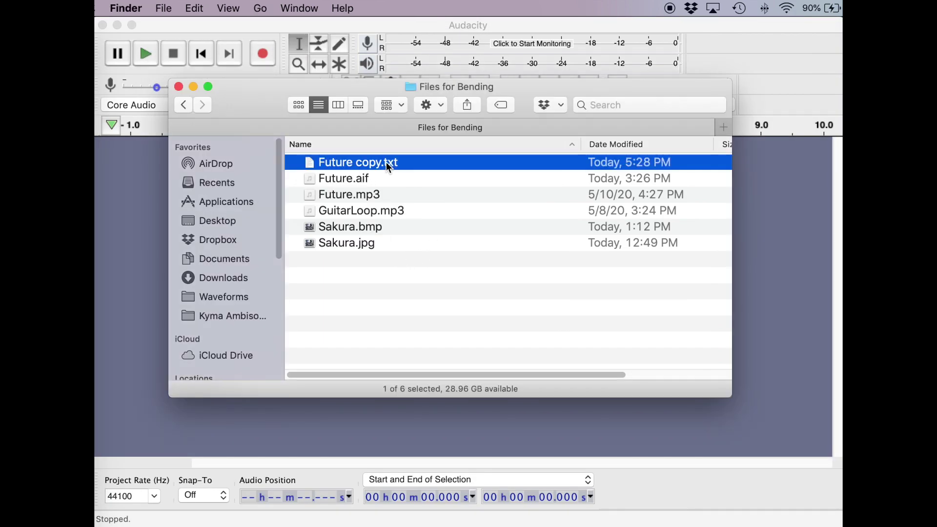
double_click(395, 161)
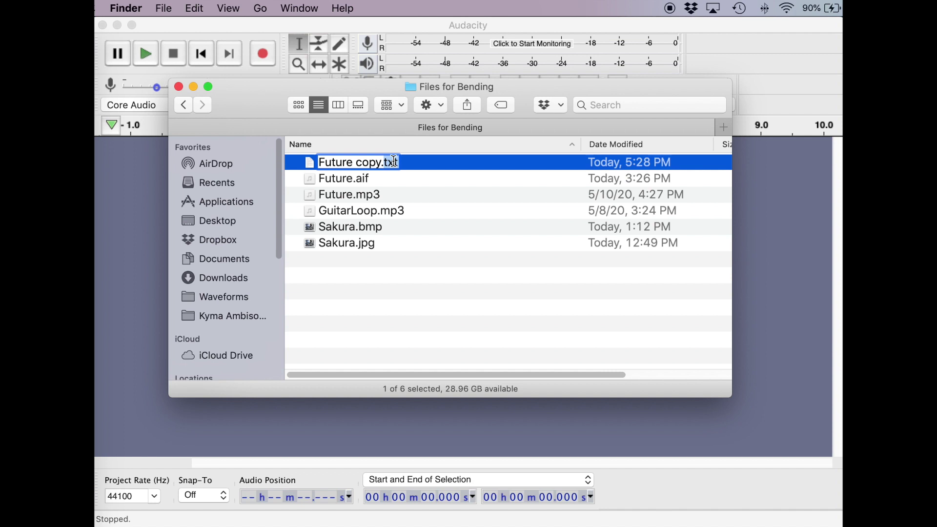
text(mp3)
key(Return)
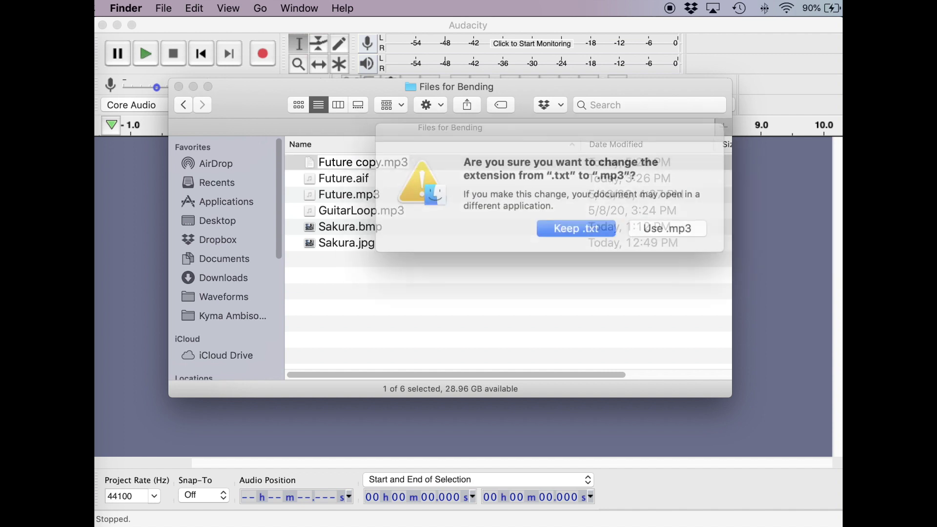
click(654, 223)
Step: Play Future copy.mp3 in QuickTime to hear the bent audio, then close the player
key(g)
double_click(369, 166)
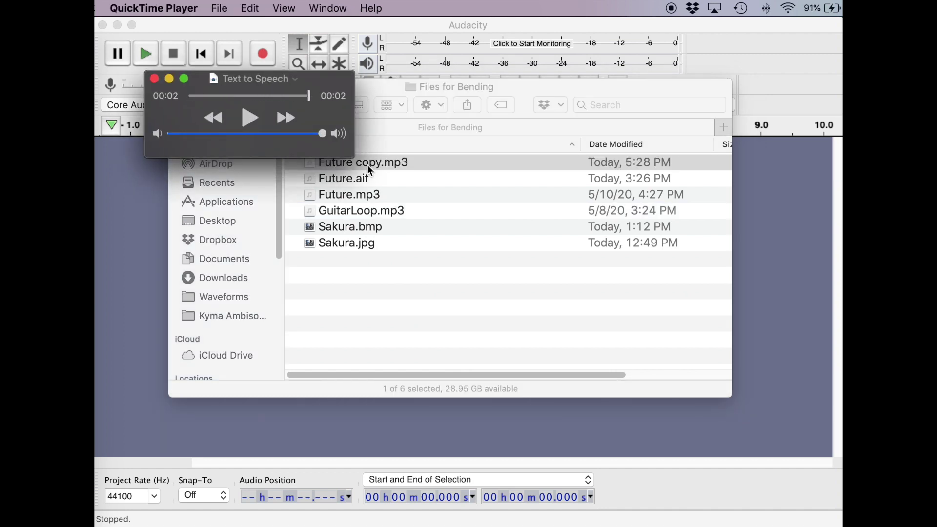
key(space)
click(155, 79)
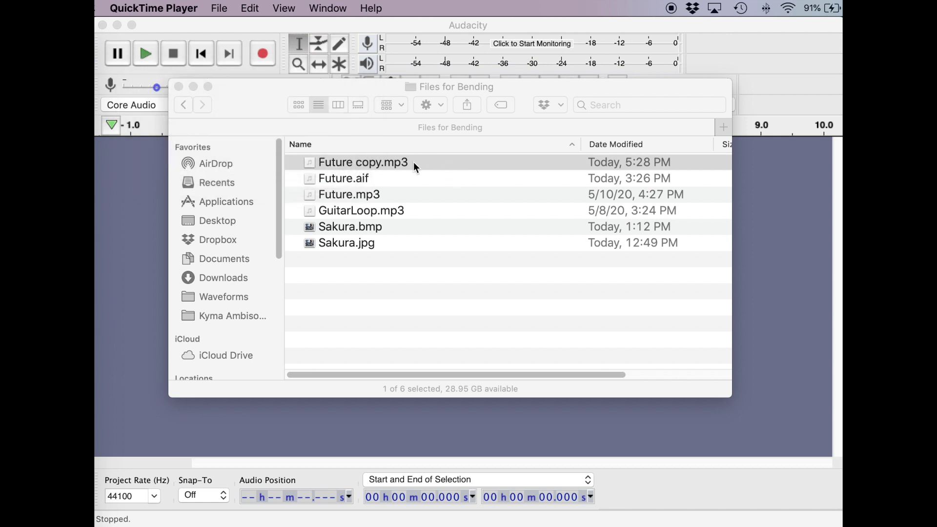
Step: Rename Future copy.mp3 to Future copy.txt, accepting the .txt extension
click(396, 161)
click(395, 162)
double_click(395, 162)
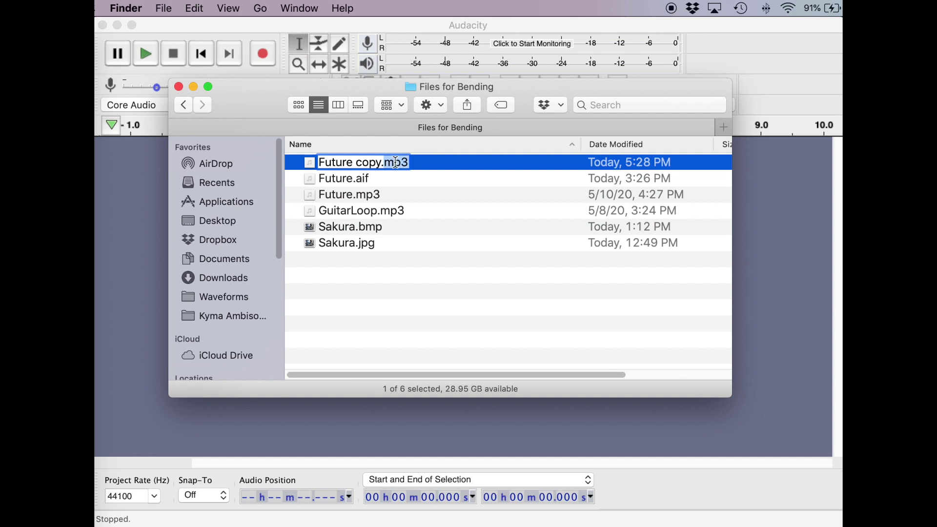
text(txt)
key(Return)
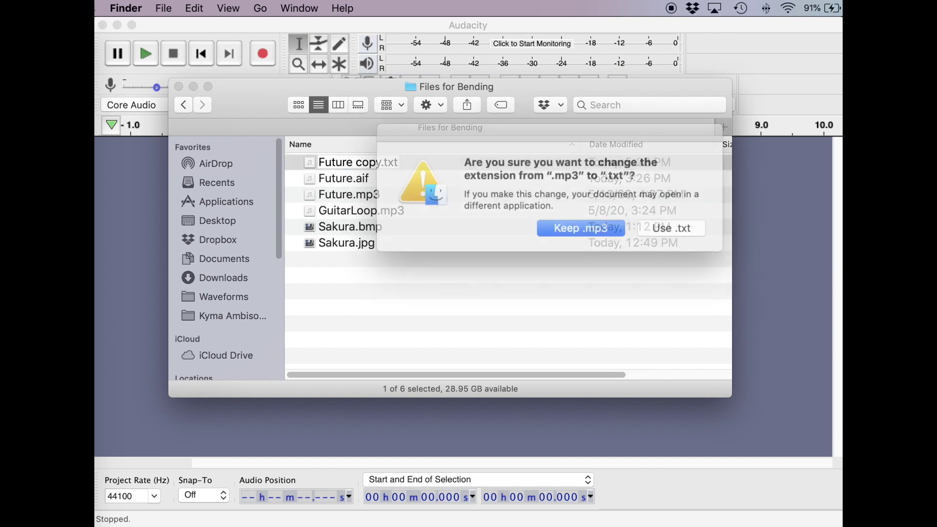
click(647, 223)
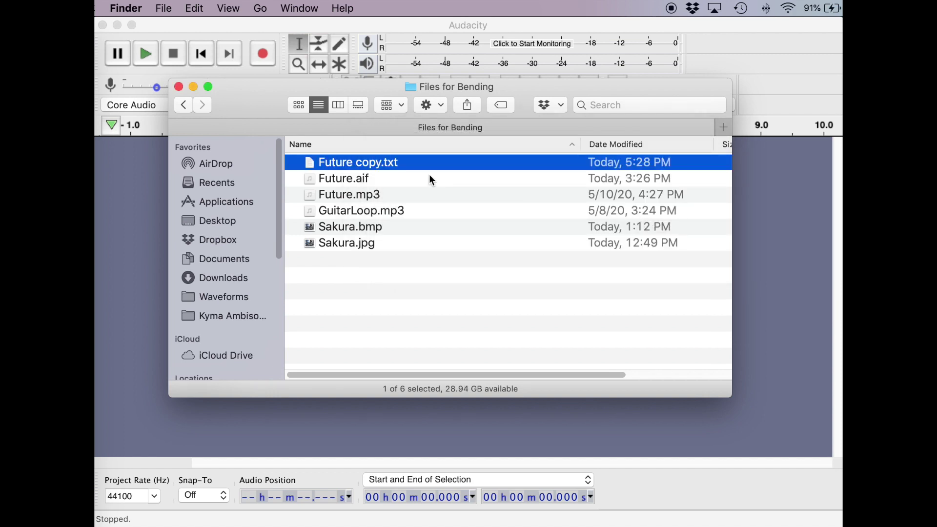
Step: Open Future copy.txt in TextEdit and enlarge its window over the garbled text
double_click(373, 162)
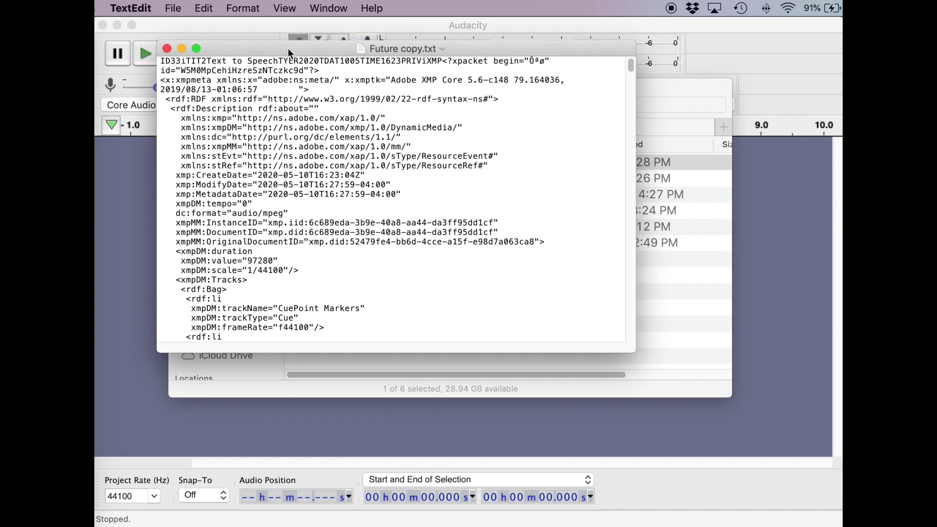
drag(285, 83, 232, 7)
drag(567, 374, 840, 519)
scroll(342, 199, down, 20)
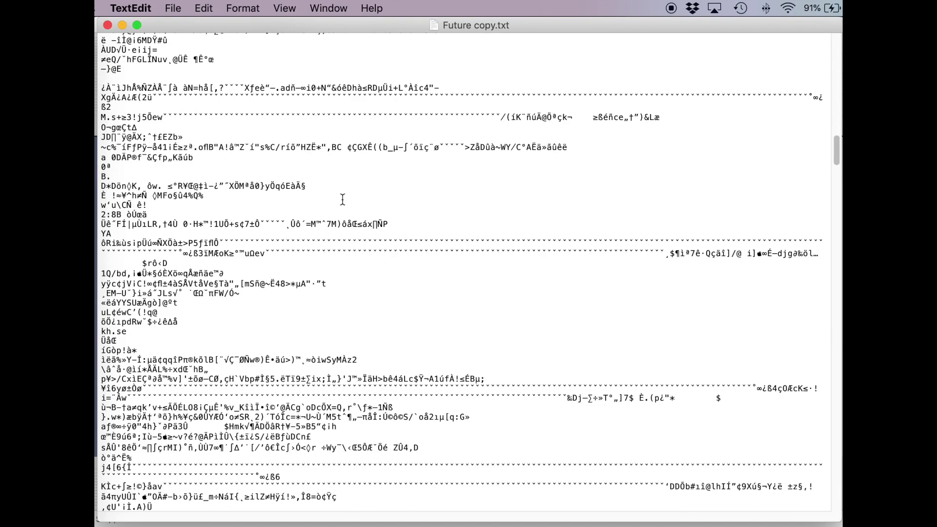
scroll(343, 199, up, 1)
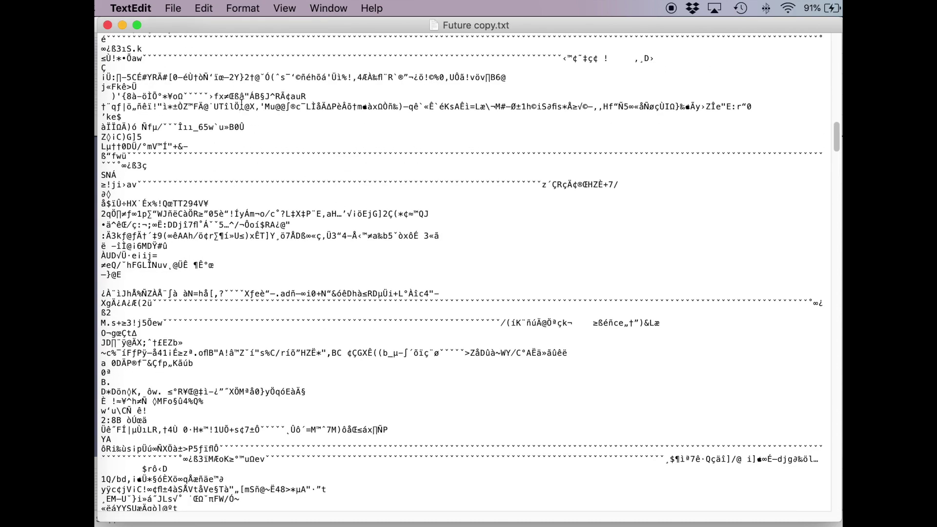
scroll(341, 220, down, 15)
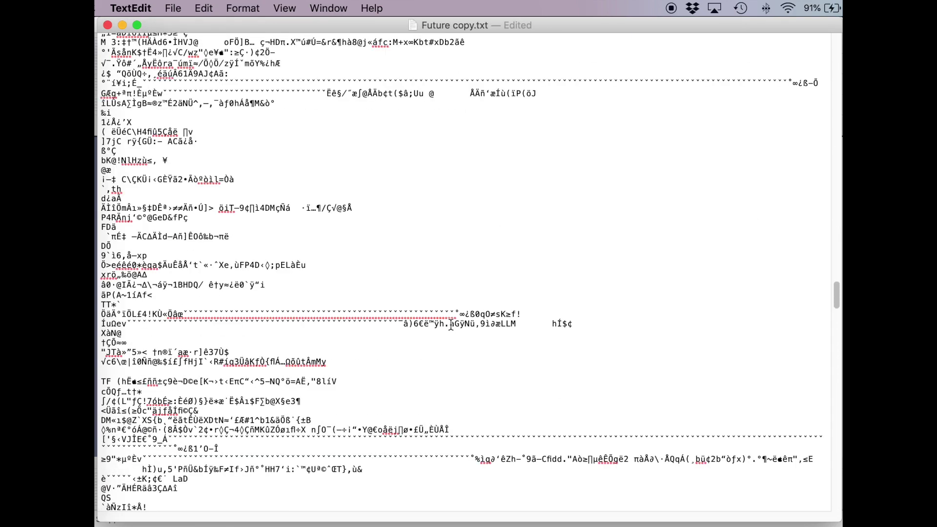
Step: Type 'hellow world' inside a garbled line, fixing the typo
click(450, 325)
text(hell)
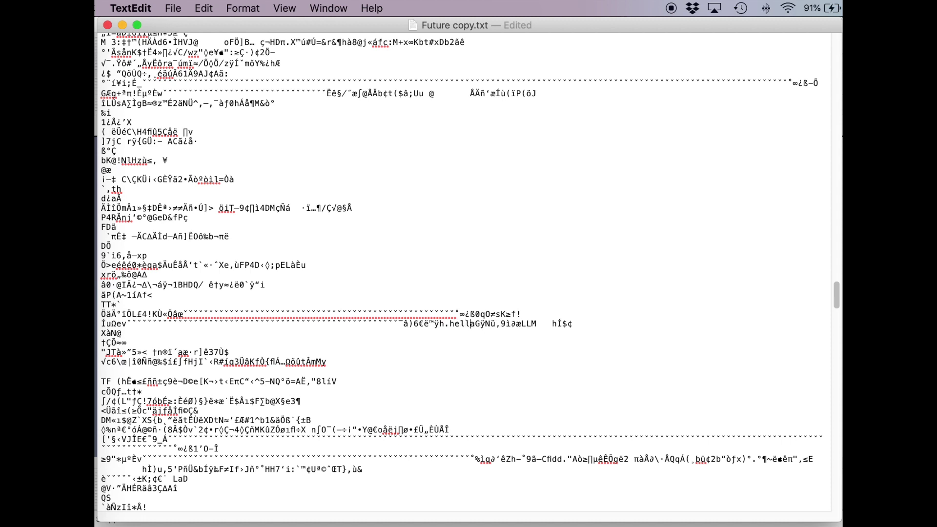
text(ow word)
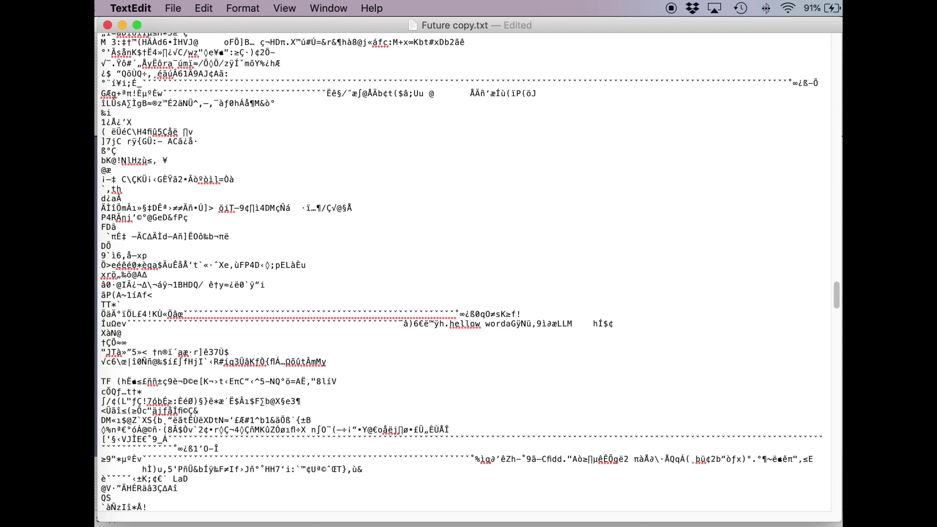
key(BackSpace)
text(ld)
Step: Add an extra ']' elsewhere in the garbled data and save the file
scroll(371, 294, down, 15)
scroll(372, 294, down, 10)
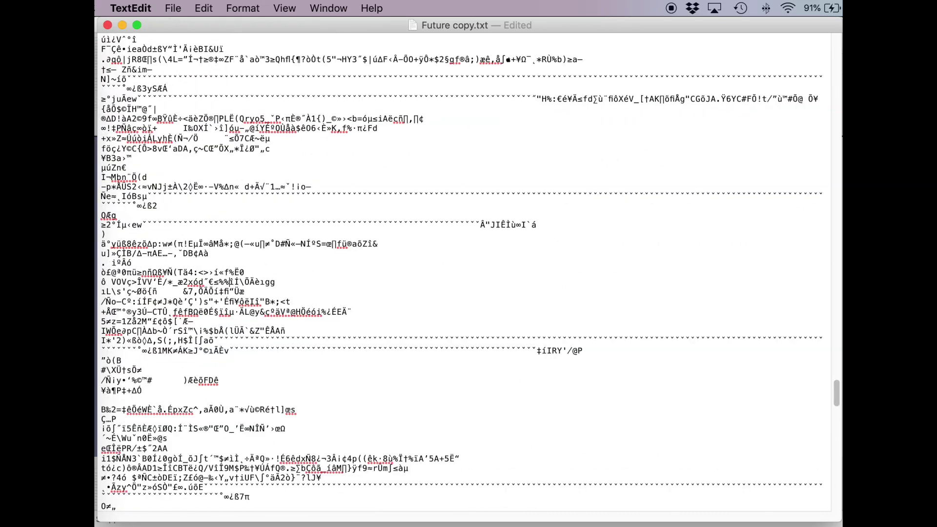
scroll(234, 273, up, 10)
scroll(233, 274, up, 10)
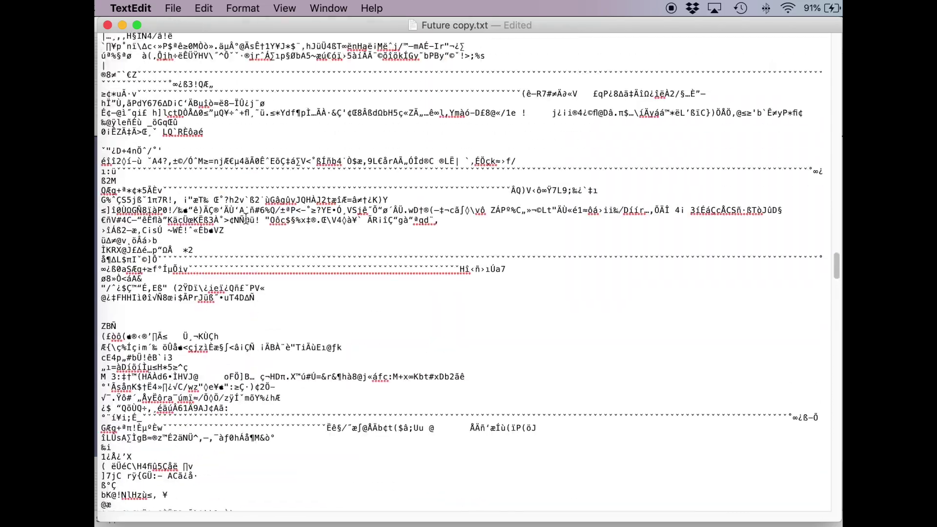
text(])
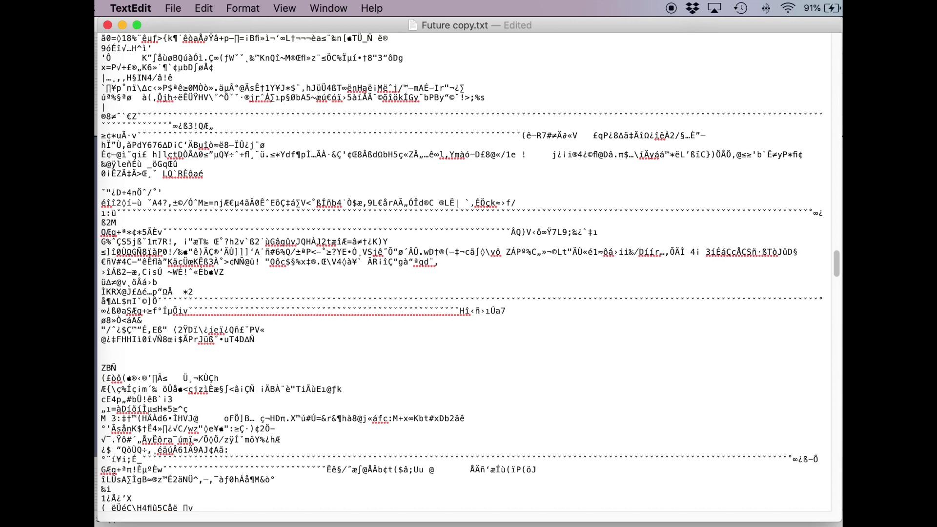
key(super+s)
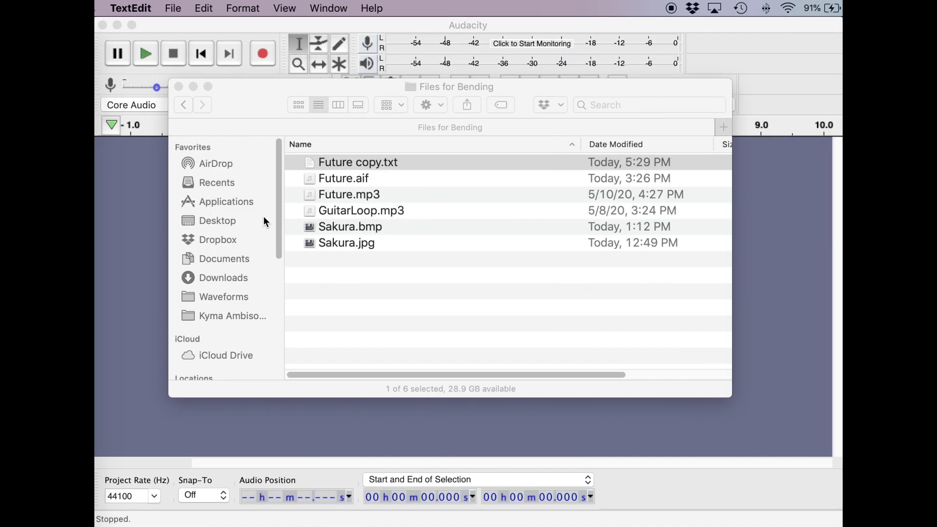
Step: Rename Future copy.txt to Future copy.mp3, play it in QuickTime, and close the player
click(386, 163)
drag(384, 162, 394, 162)
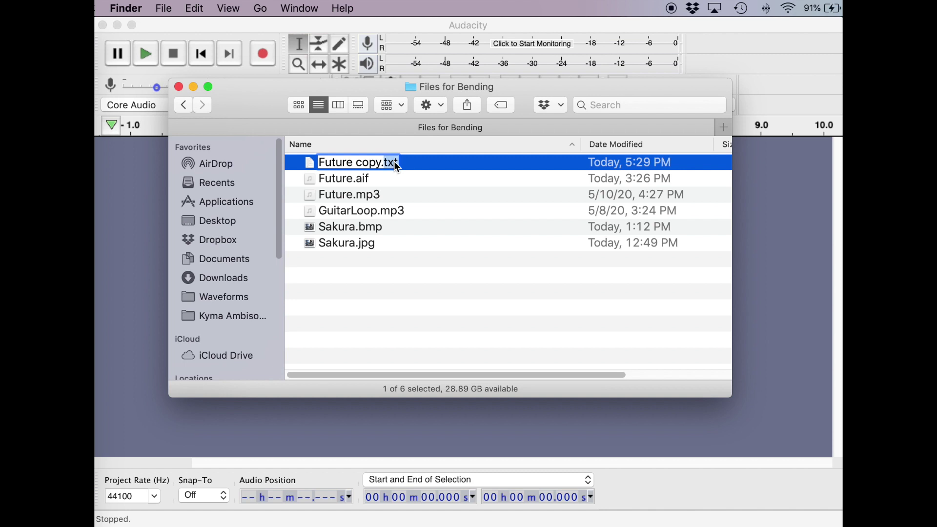
text(mp3)
key(Return)
click(672, 226)
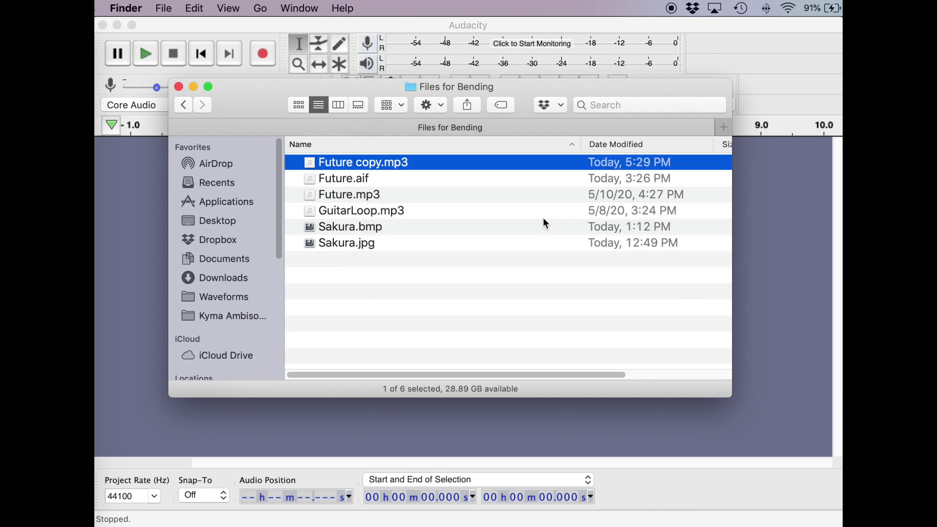
double_click(357, 162)
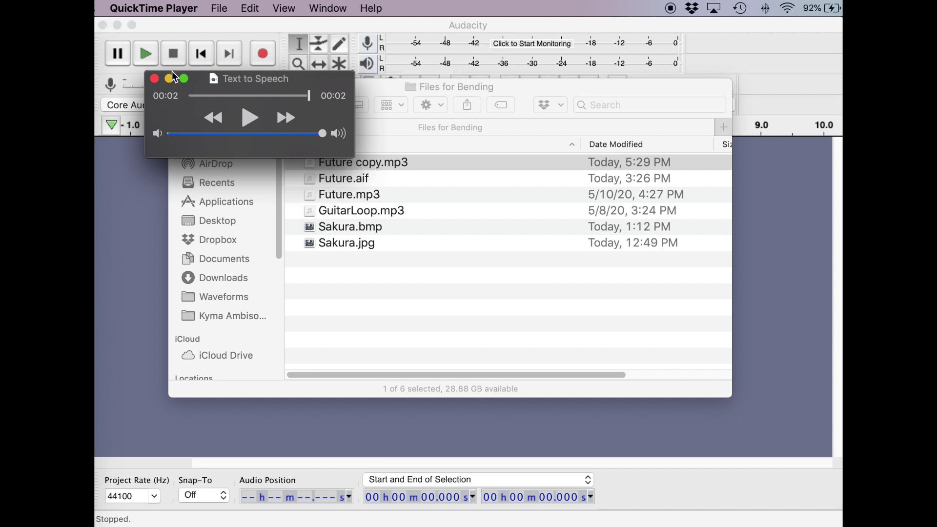
click(154, 79)
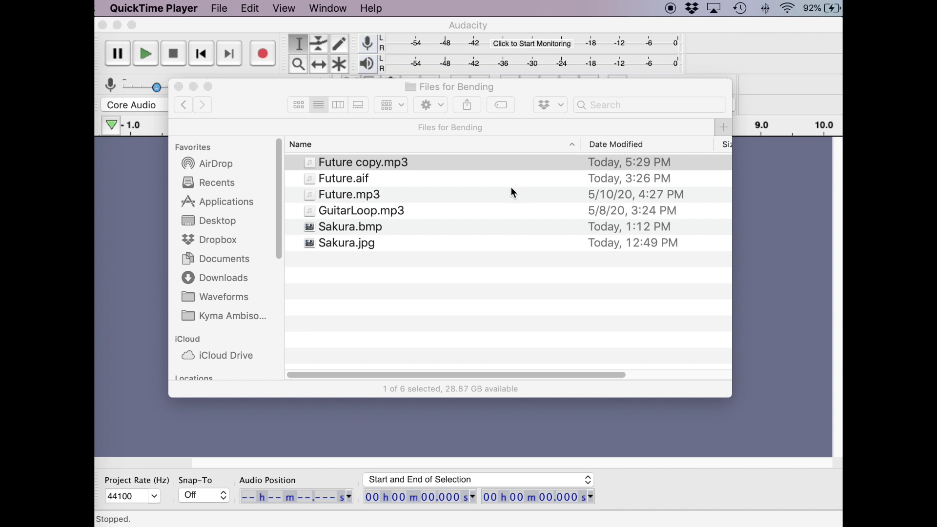
click(372, 231)
click(383, 228)
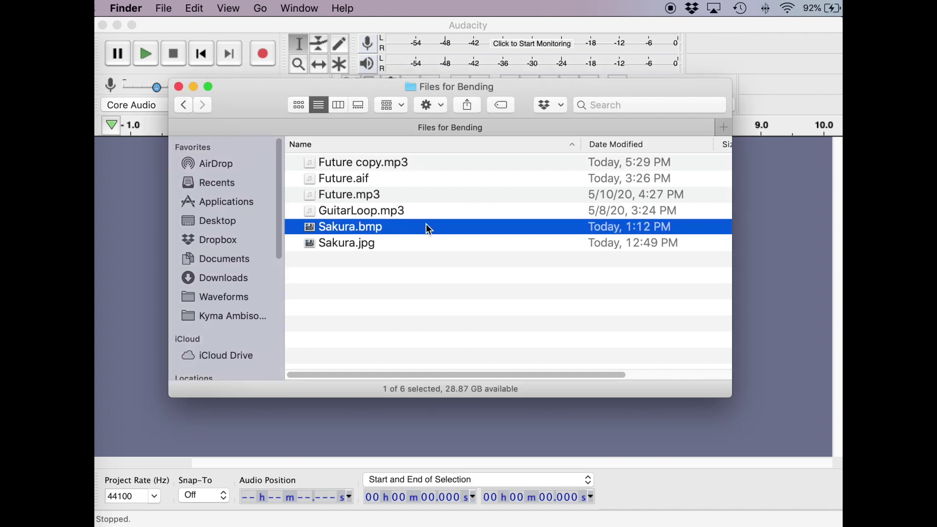
key(space)
drag(381, 51, 322, 31)
key(space)
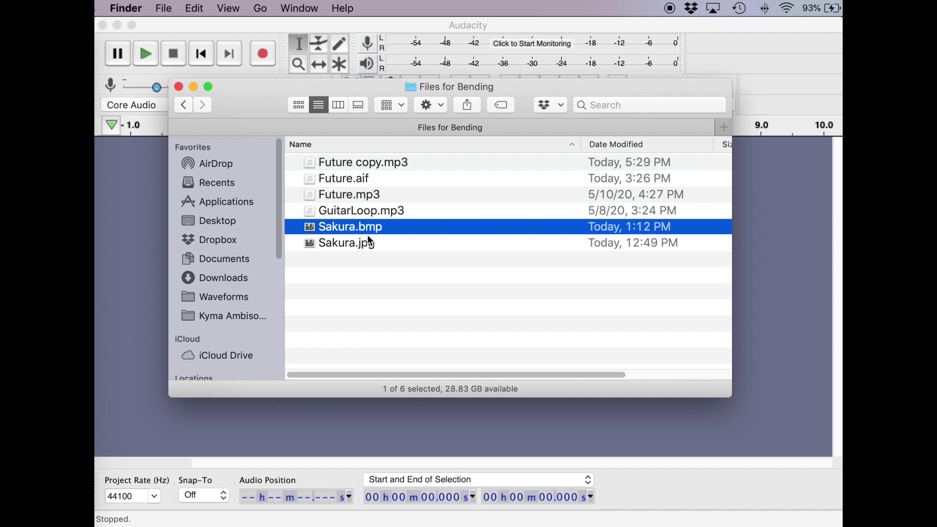
Step: Start a File > Import > Raw Data import in Audacity and pick Sakura.bmp
click(181, 31)
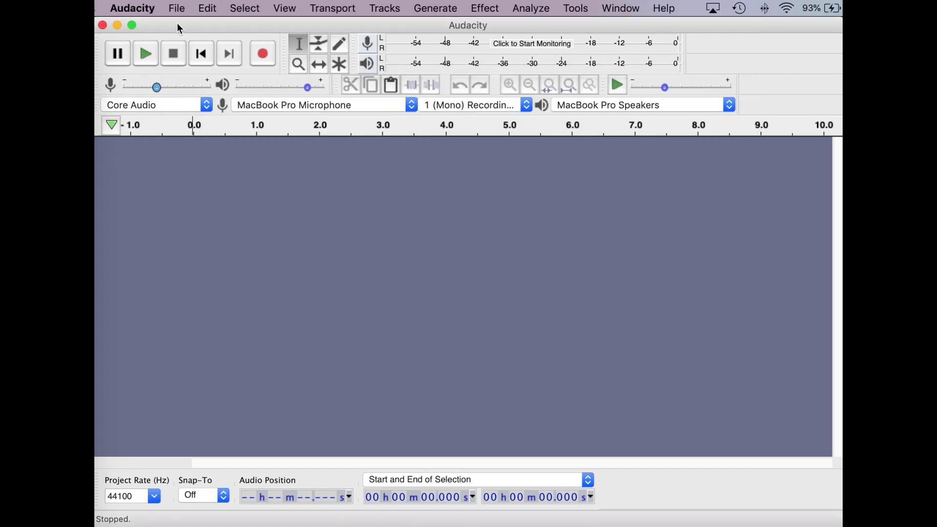
click(176, 6)
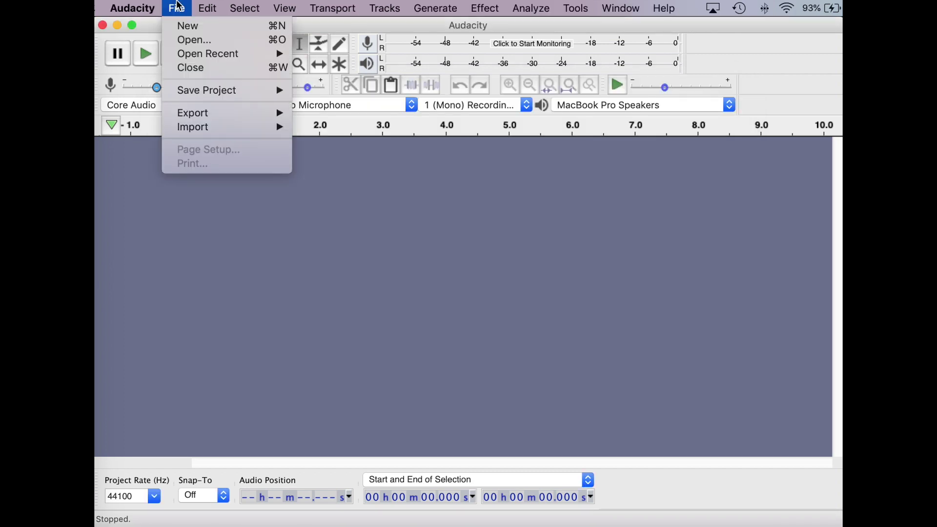
mouse_move(244, 126)
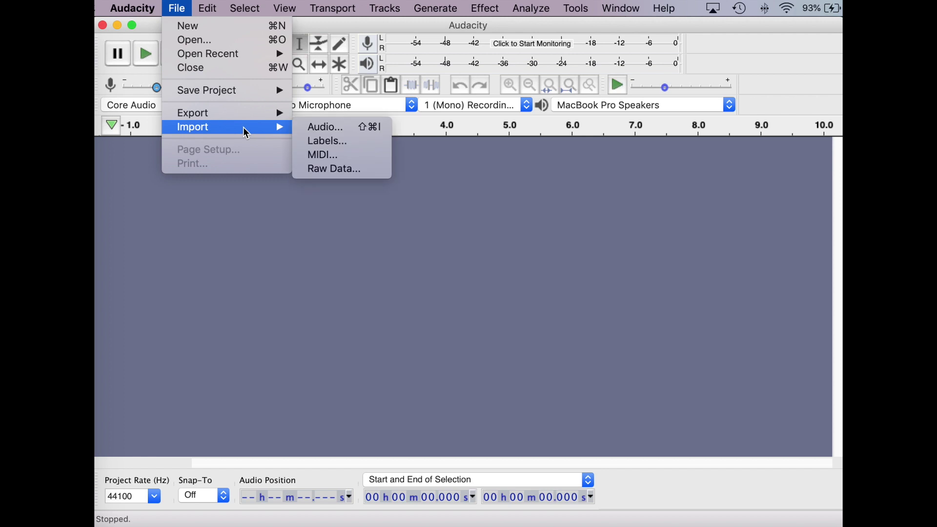
click(342, 169)
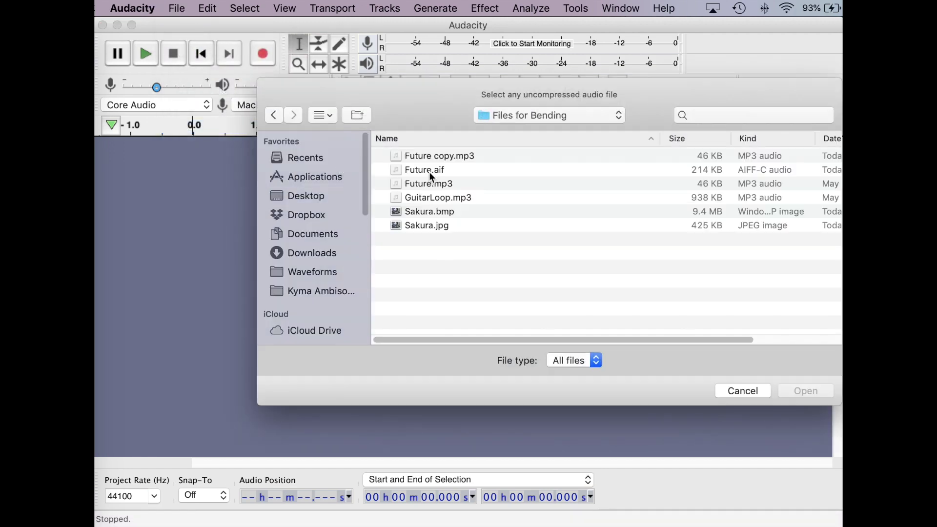
click(459, 213)
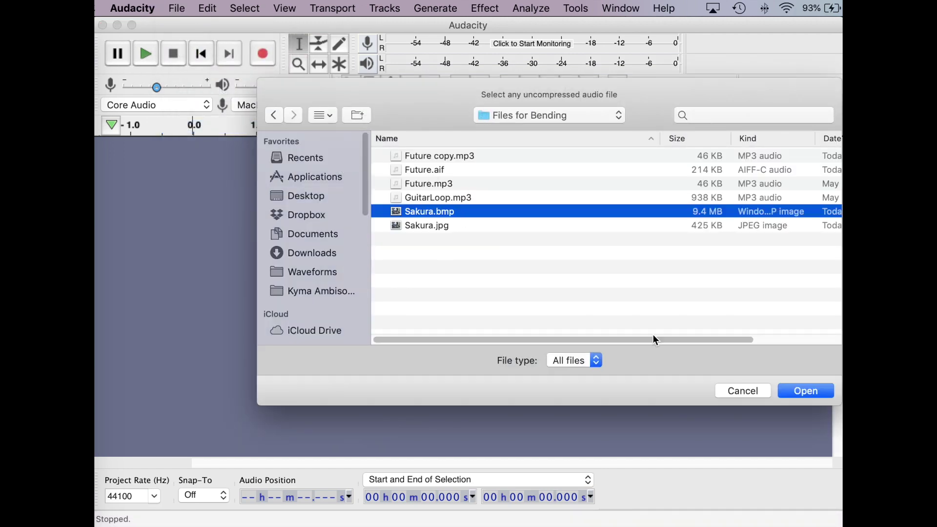
click(821, 392)
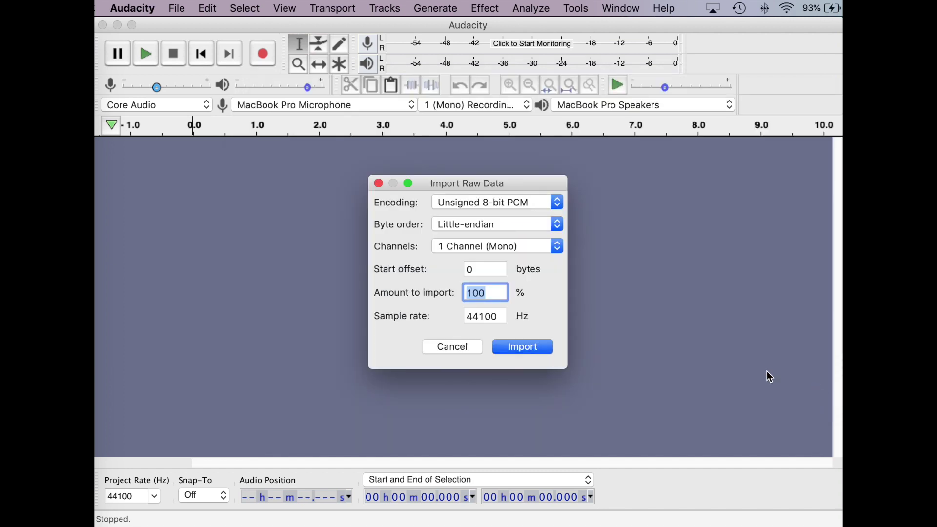
Step: Set A-Law encoding and Big-endian byte order, then import Sakura.bmp as a track
click(544, 201)
click(506, 254)
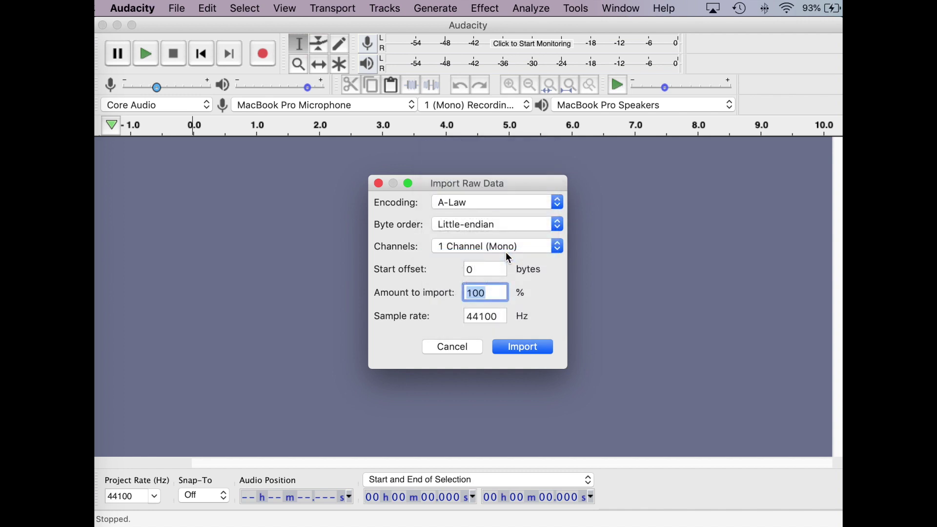
click(504, 223)
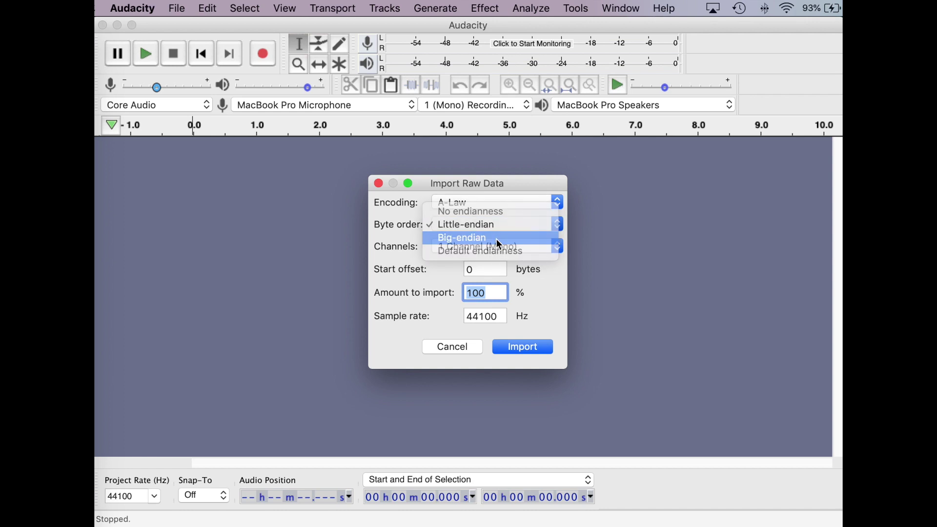
click(500, 241)
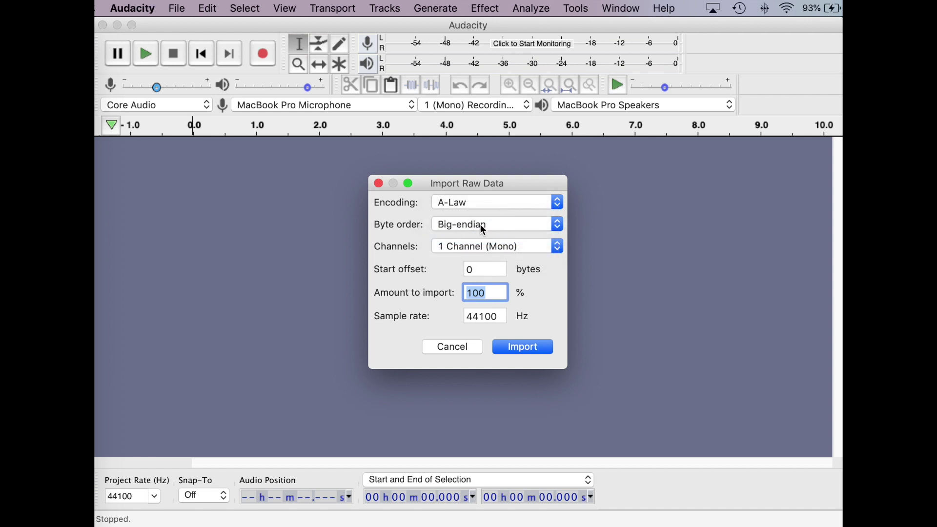
click(464, 205)
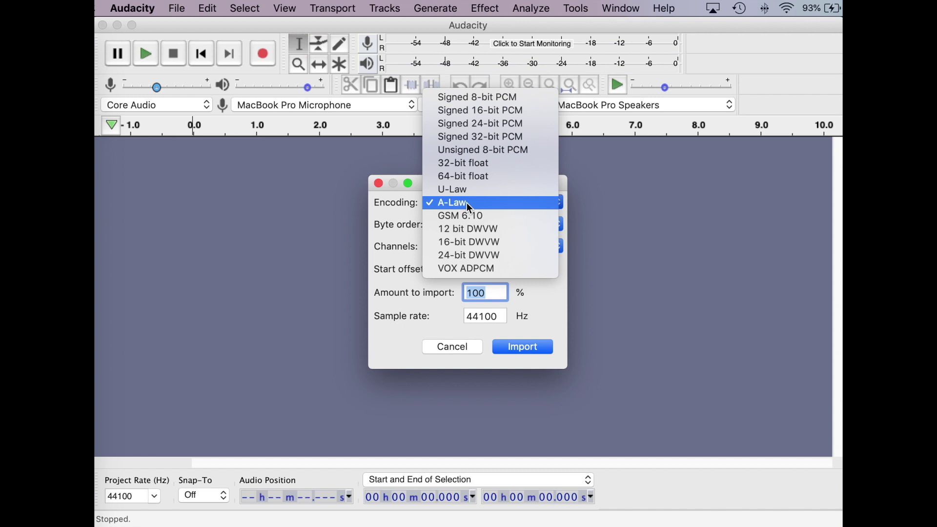
click(467, 203)
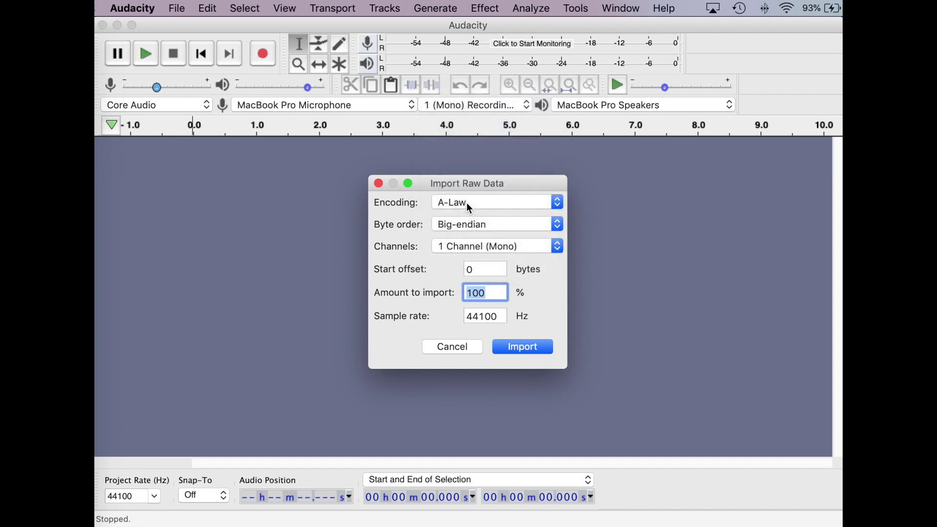
click(540, 350)
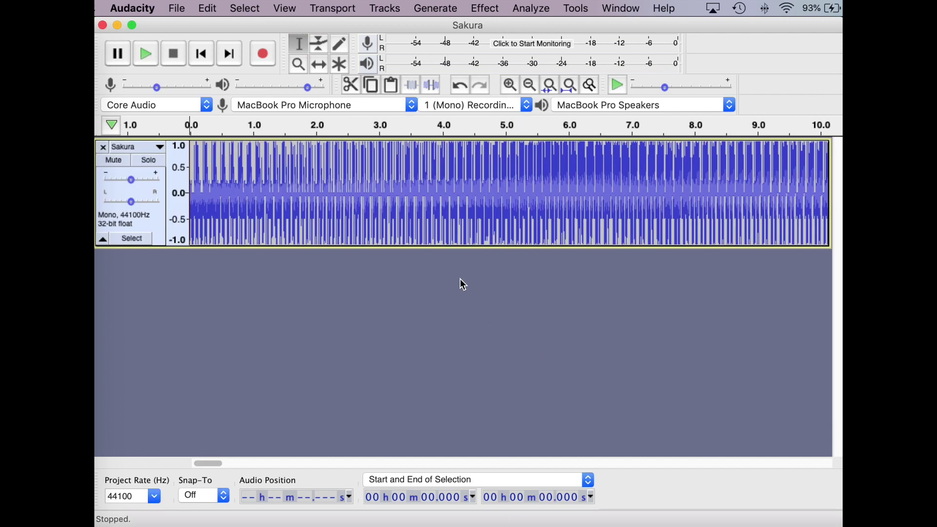
Step: Make the Sakura track taller and zoom out until the whole waveform fits
drag(461, 256, 470, 384)
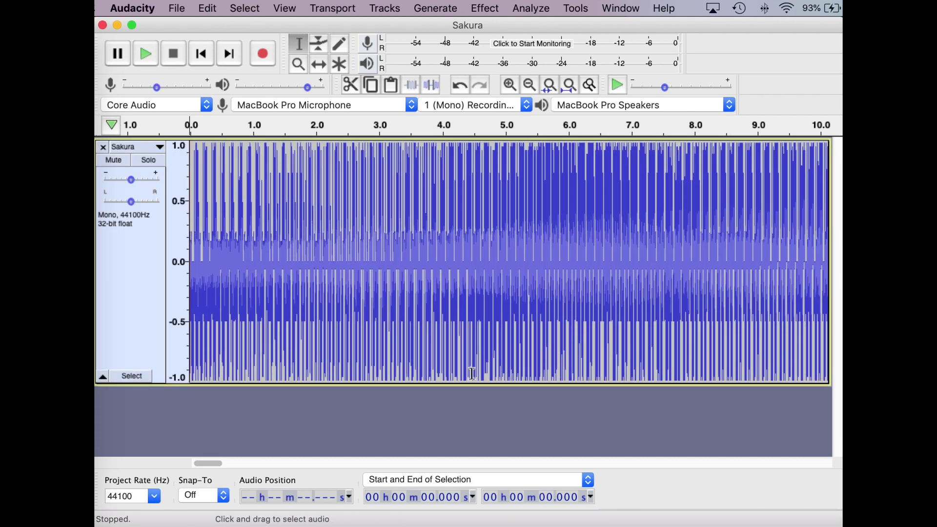
click(536, 90)
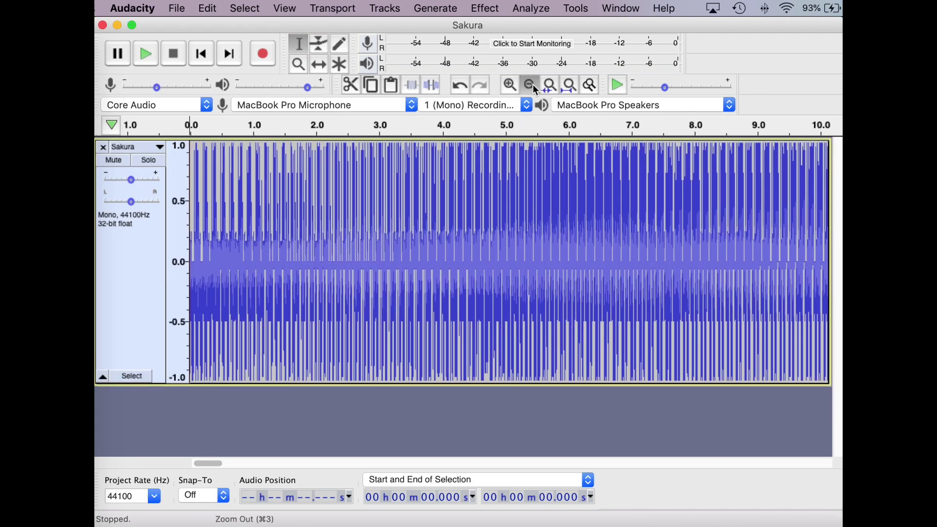
click(536, 89)
click(536, 89)
click(536, 89)
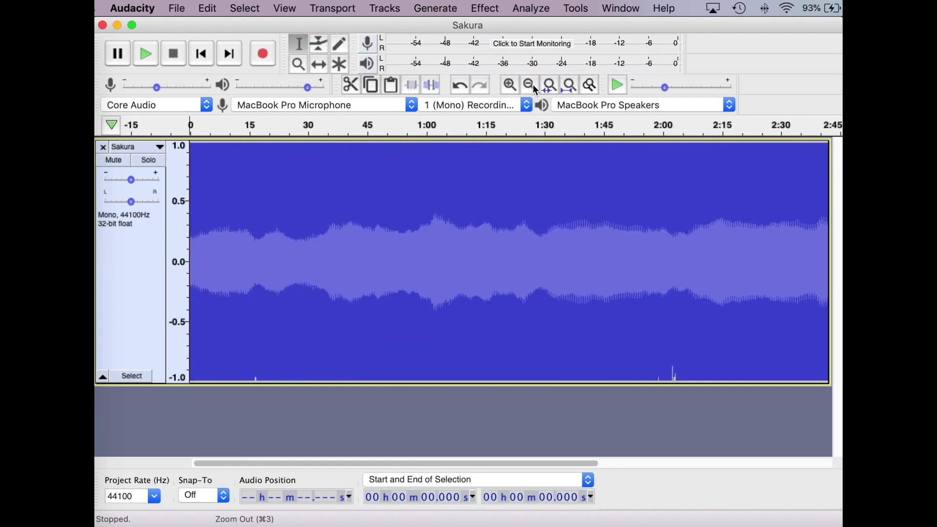
click(536, 89)
Step: Preview playback near 57 seconds, then select from about 4.8 s to the track's end
click(303, 240)
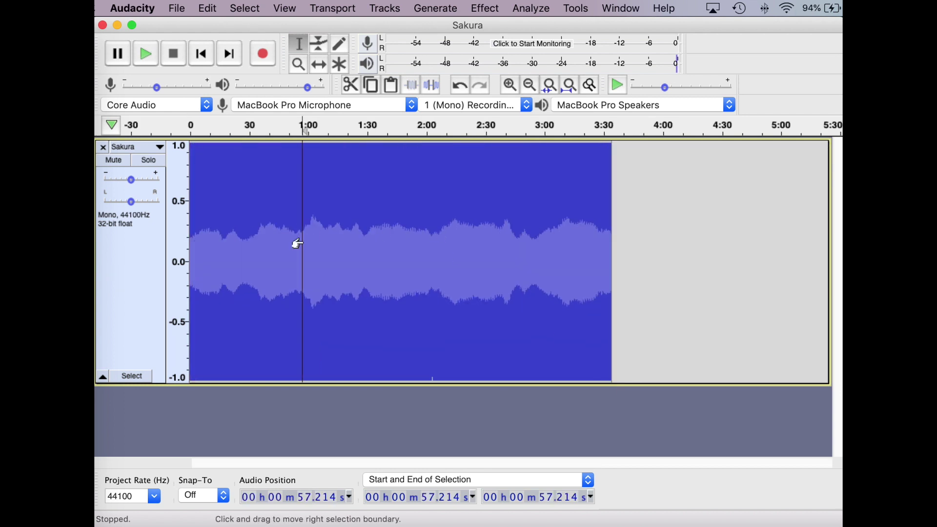
key(space)
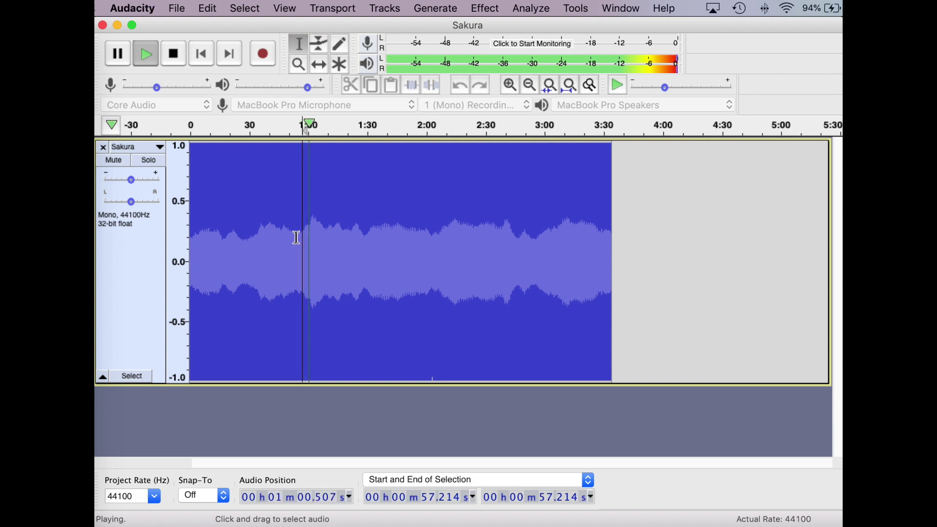
key(space)
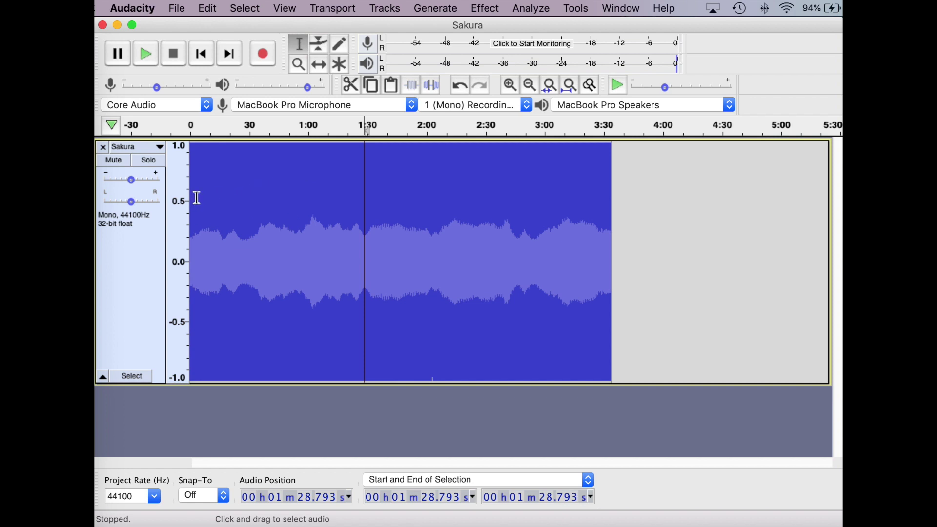
drag(197, 199, 216, 200)
click(218, 200)
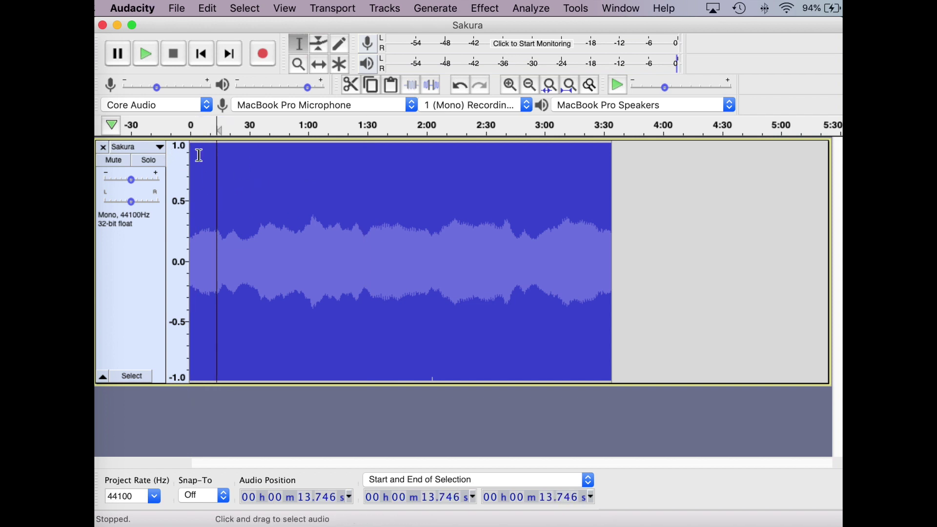
drag(200, 155, 259, 163)
drag(332, 171, 601, 188)
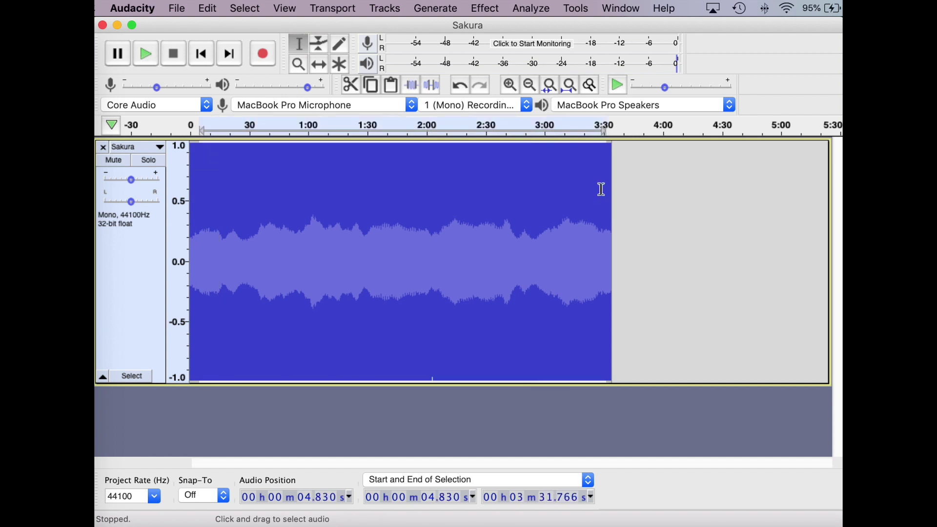
Step: Apply a 2-stage Phaser with Dry/Wet 53 and Depth 100 to the selected Sakura audio
click(499, 5)
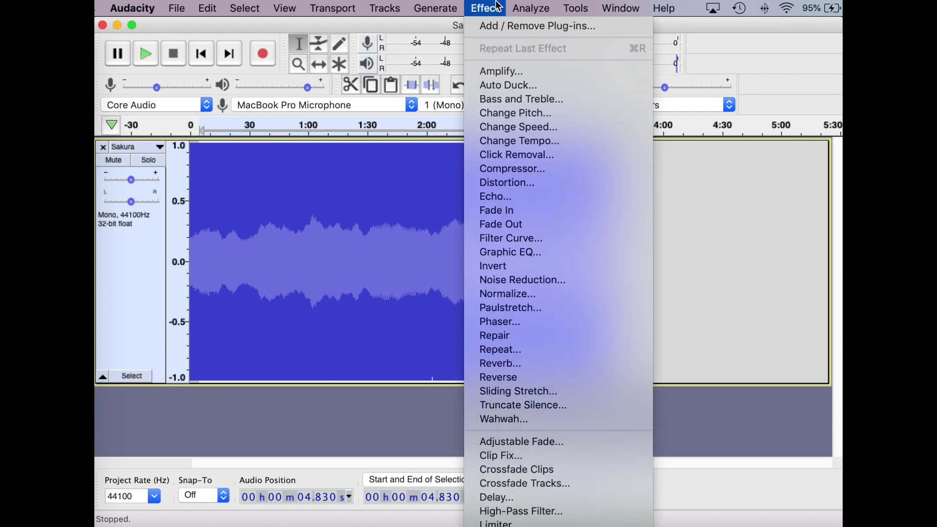
click(614, 325)
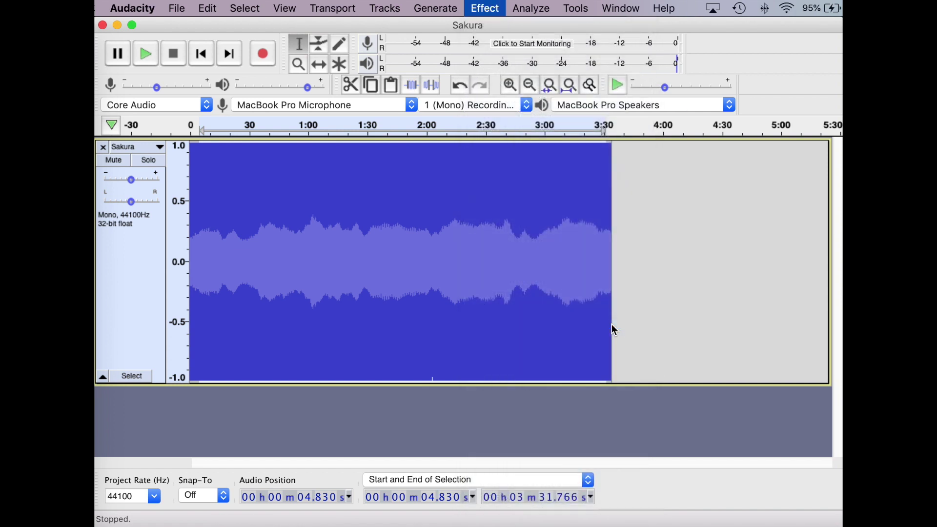
drag(430, 214, 449, 220)
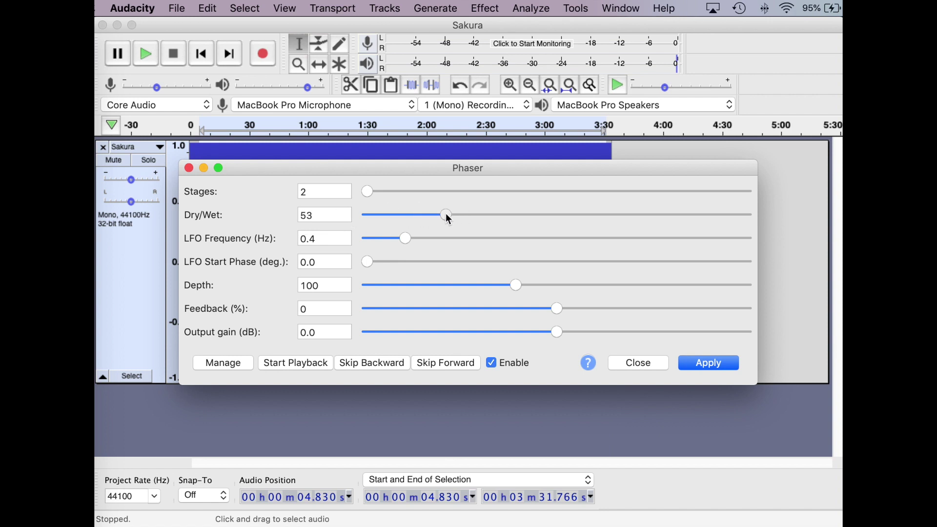
click(709, 364)
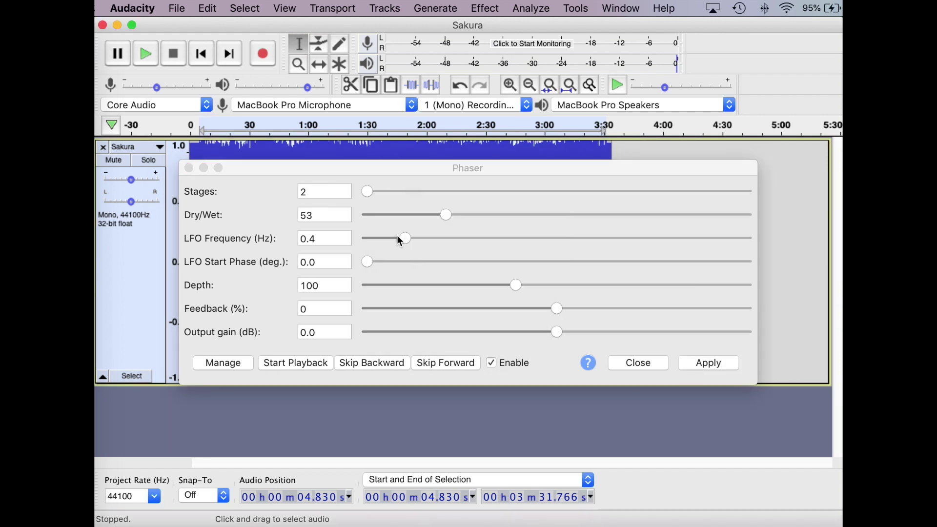
click(189, 168)
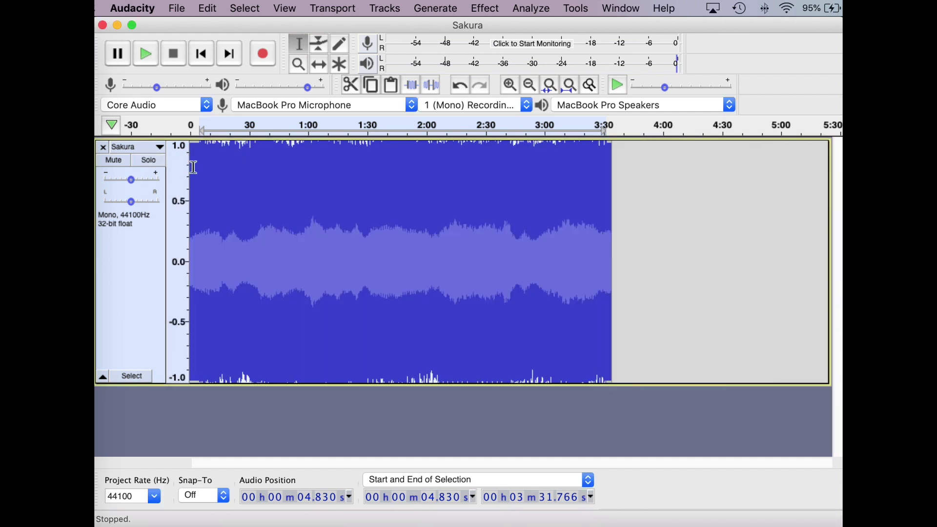
click(296, 190)
Step: Start an audio export with the file type set to Other uncompressed files
click(178, 9)
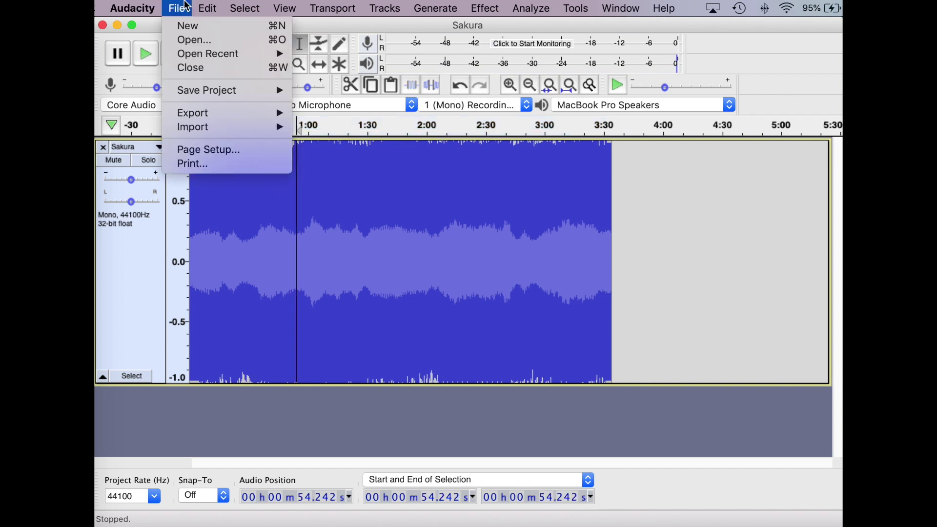
mouse_move(219, 118)
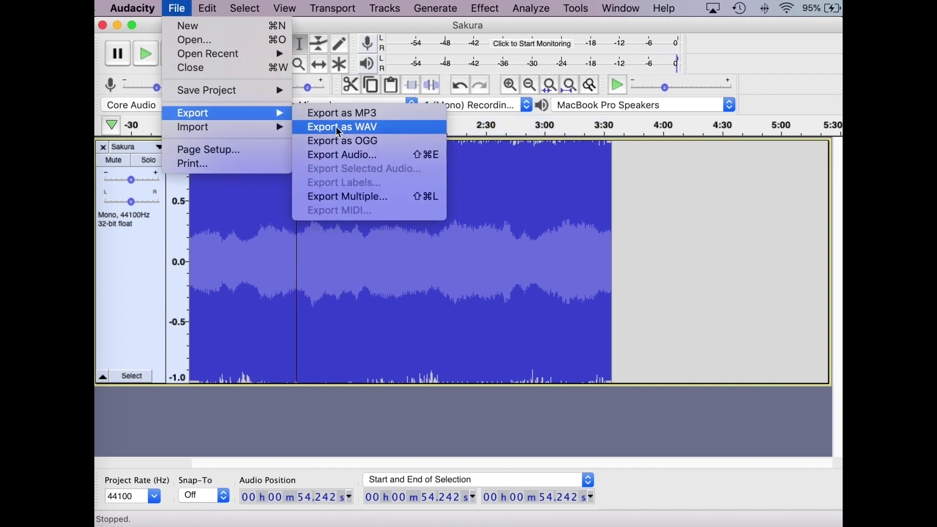
click(364, 158)
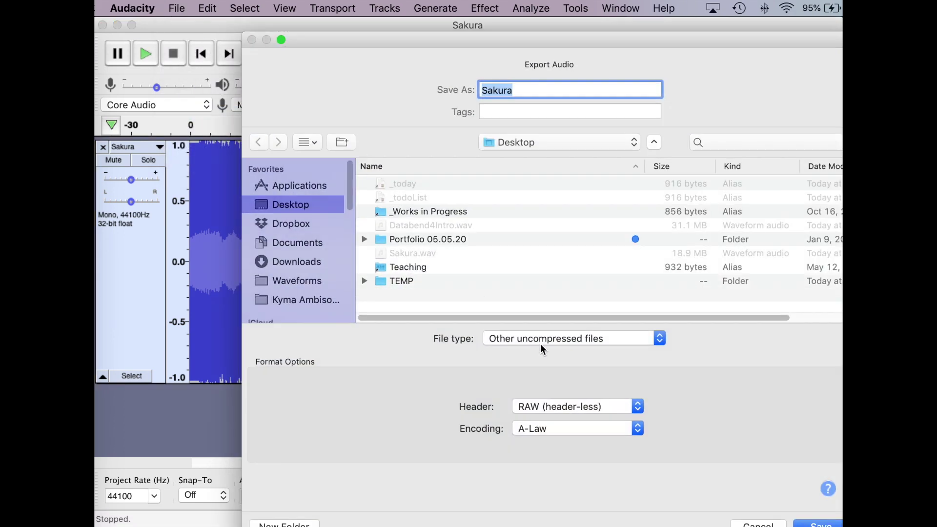
click(543, 349)
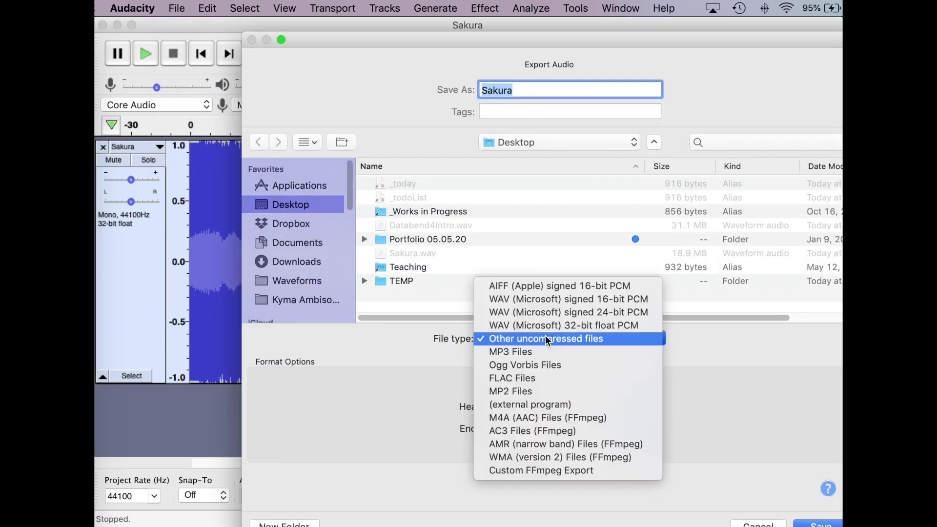
click(528, 326)
click(528, 342)
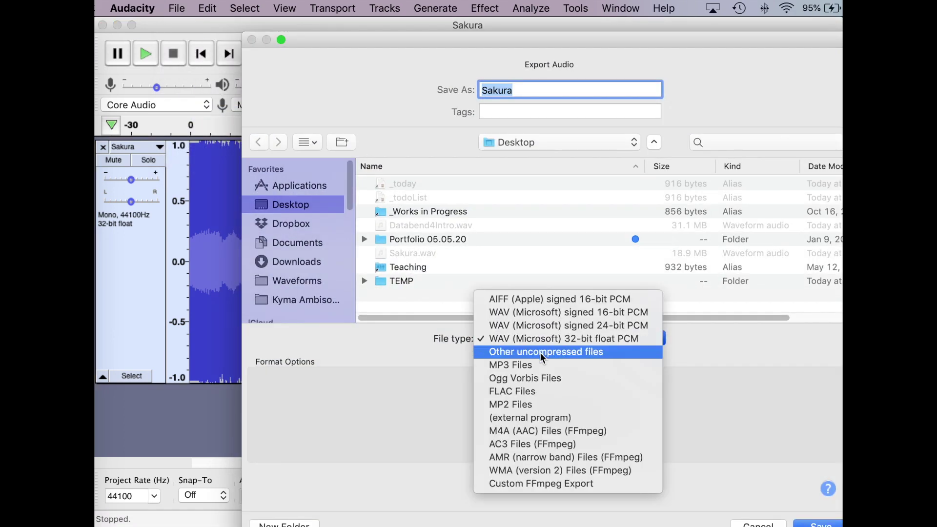
click(541, 355)
Step: Choose a RAW (header-less) header with A-Law encoding and save the Sakura export to the Desktop
click(596, 415)
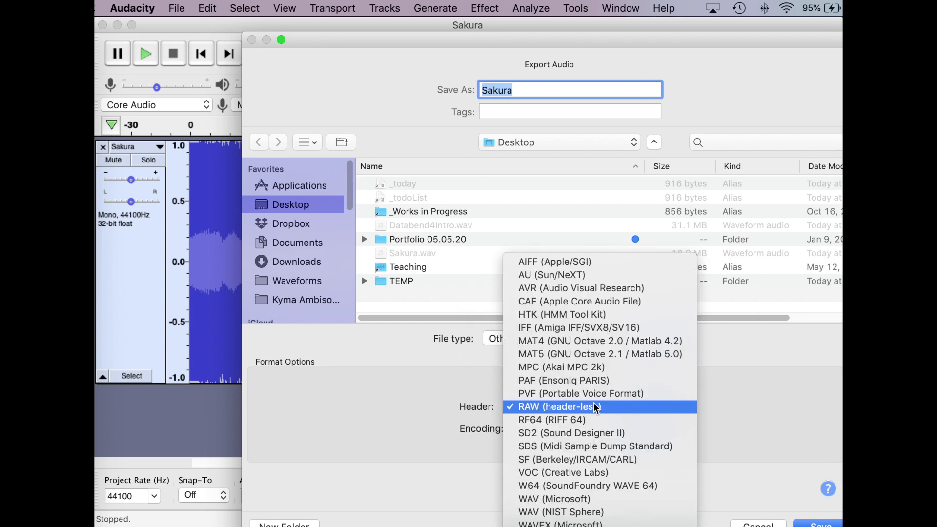
click(605, 407)
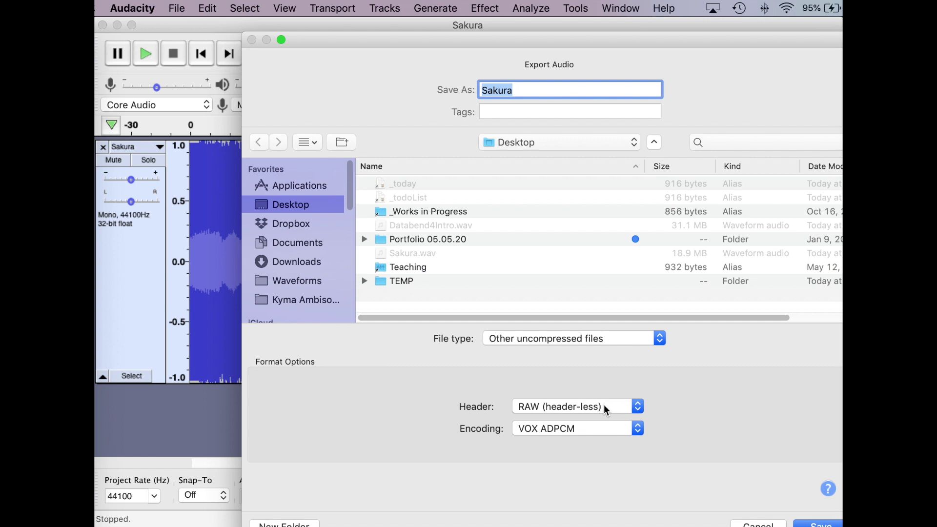
click(611, 430)
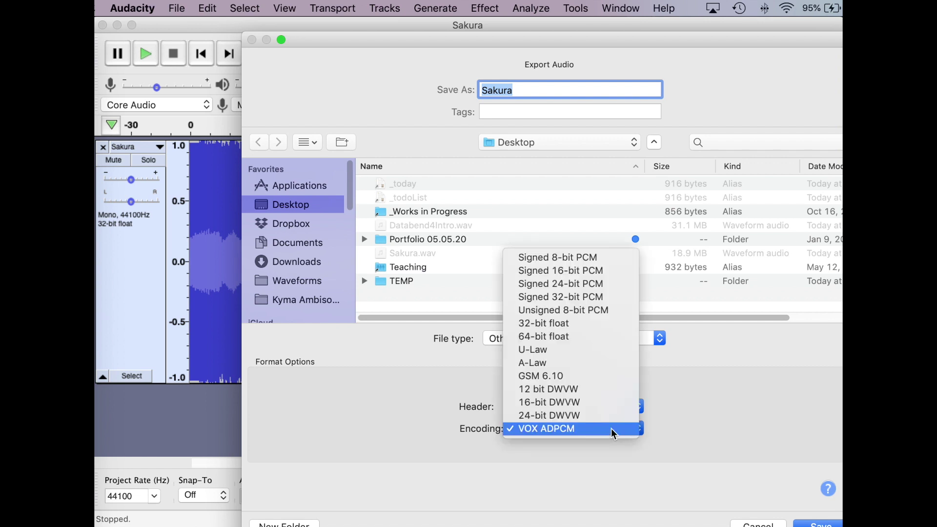
click(575, 367)
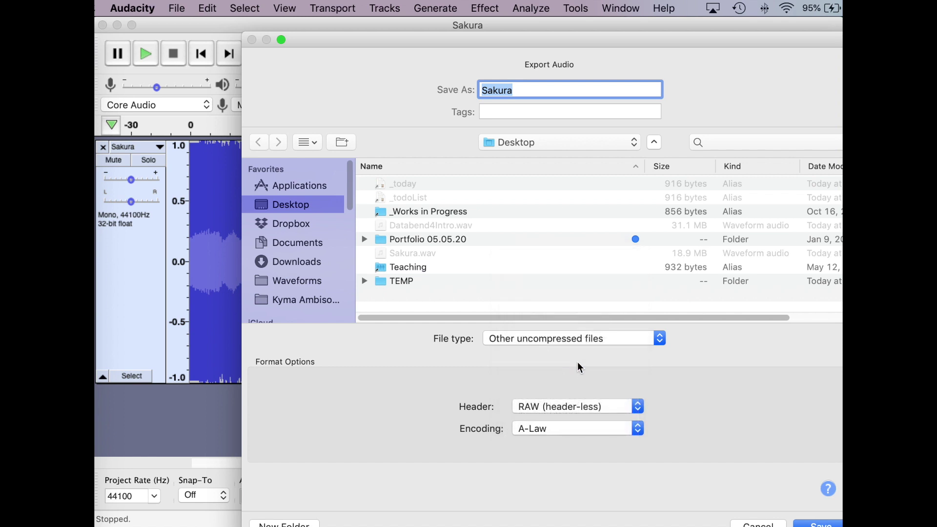
drag(512, 40, 432, 26)
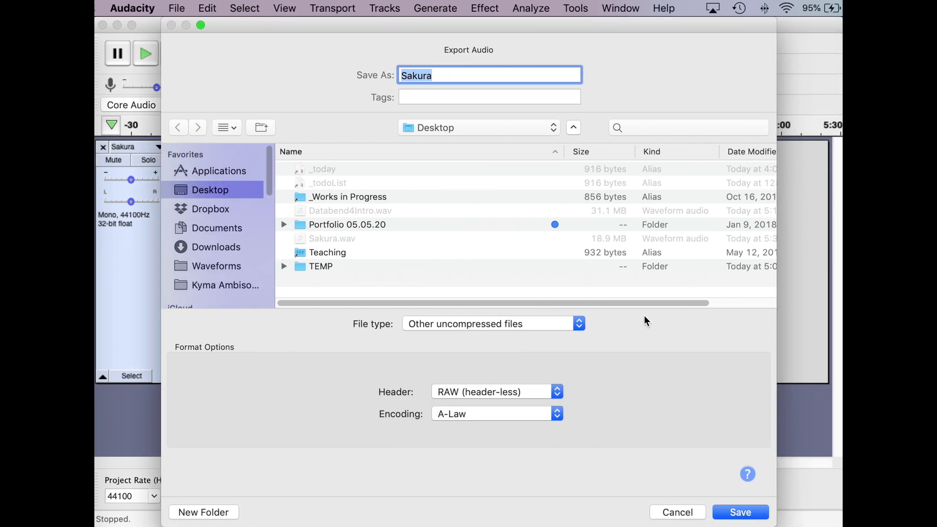
click(741, 512)
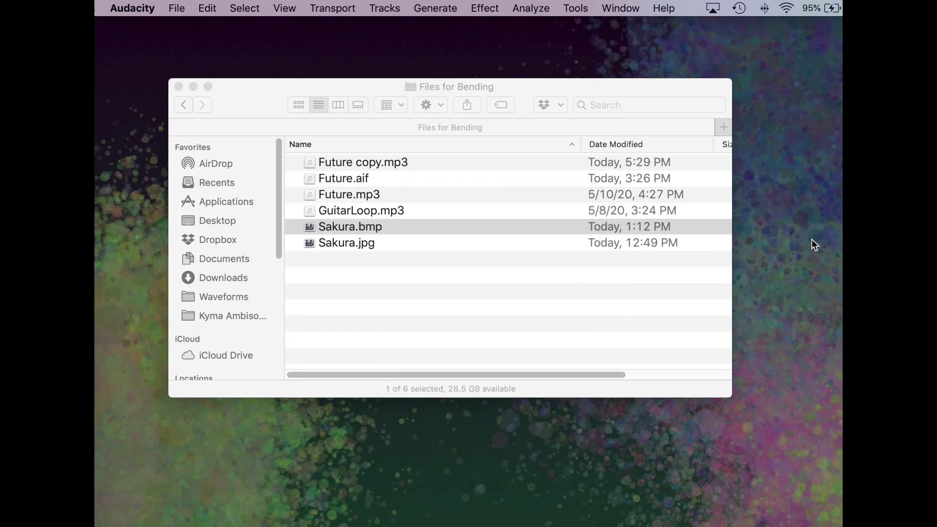
Step: Move Sakura.raw into Files for Bending and rename it Sakura-Bent.bmp, keeping the .bmp extension
drag(812, 240, 611, 276)
click(365, 259)
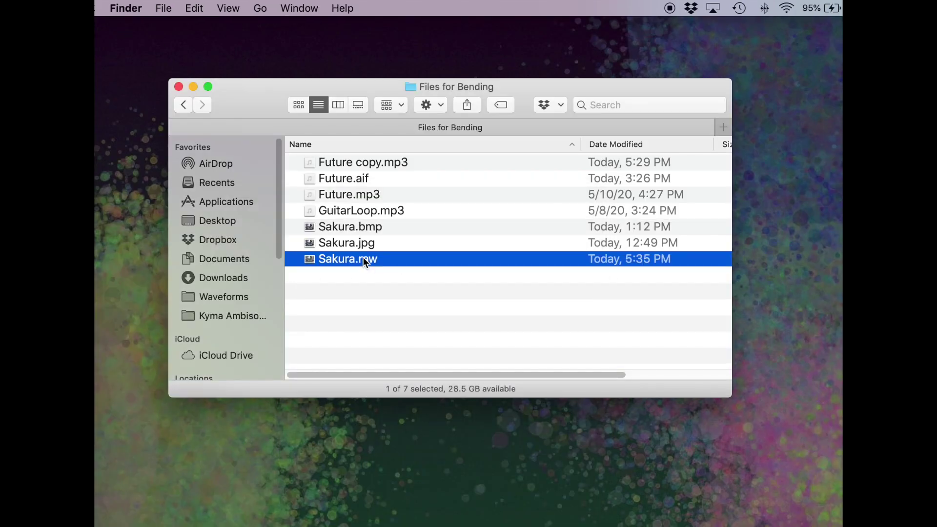
click(364, 257)
double_click(371, 258)
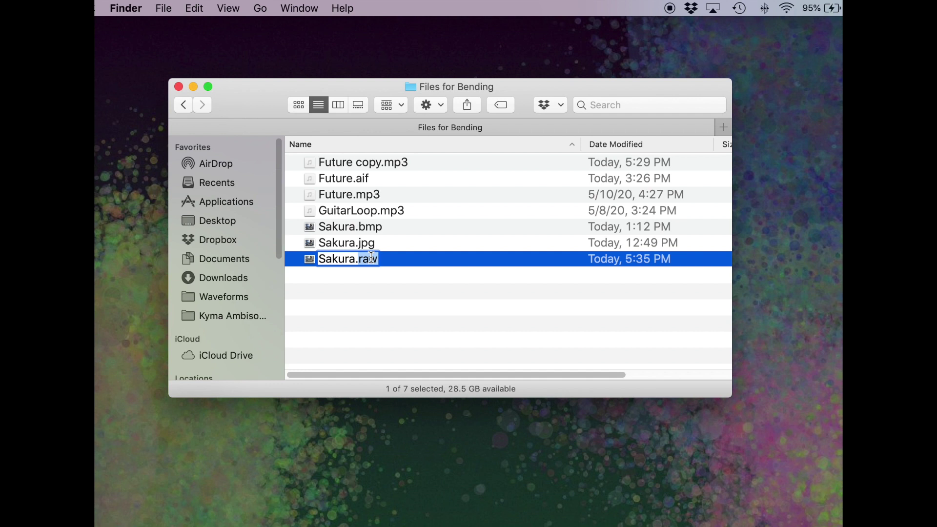
text(bmp)
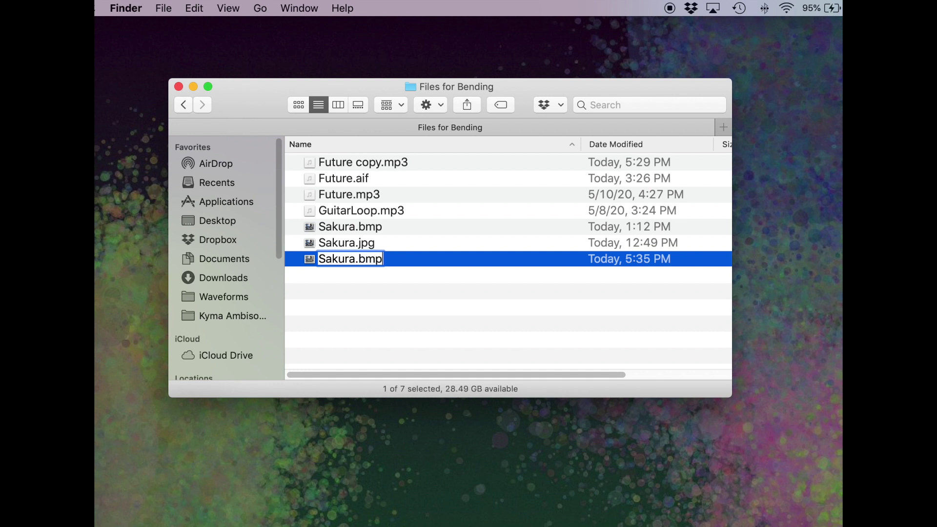
text(-Bent)
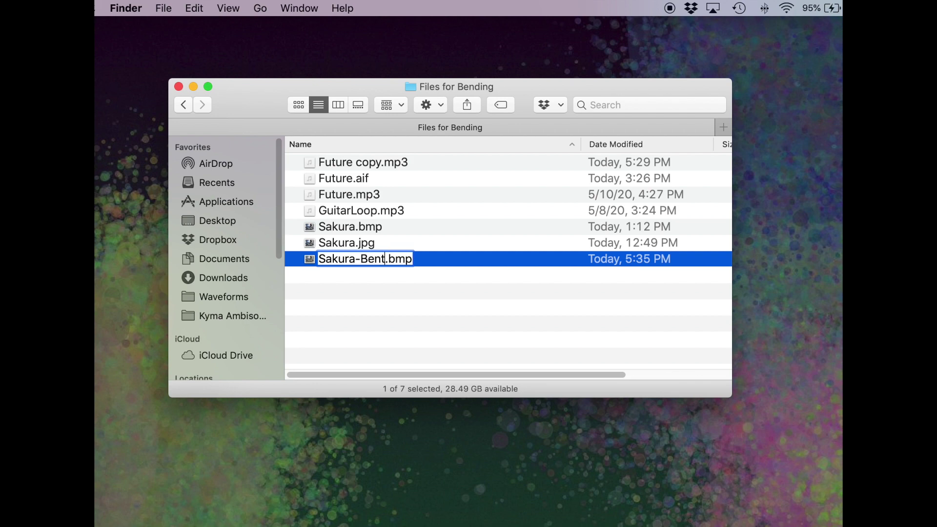
key(Return)
click(632, 225)
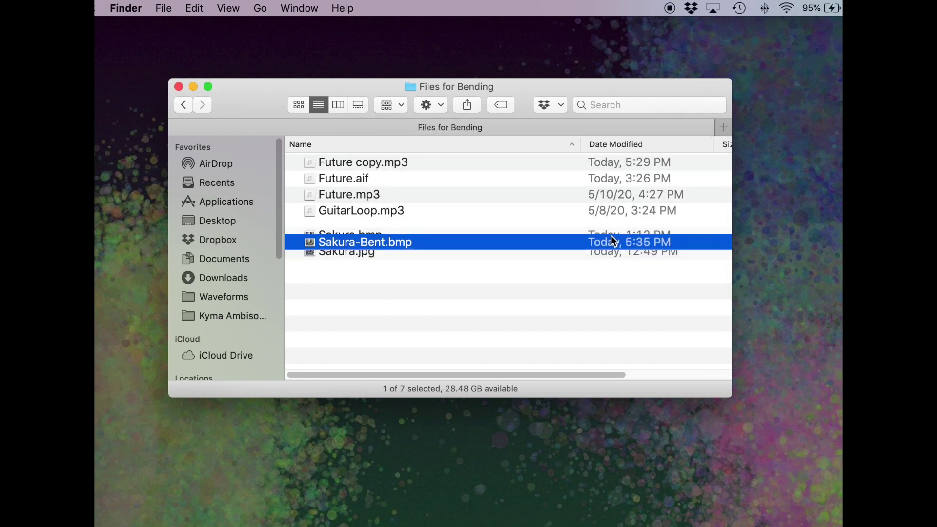
click(376, 276)
click(368, 226)
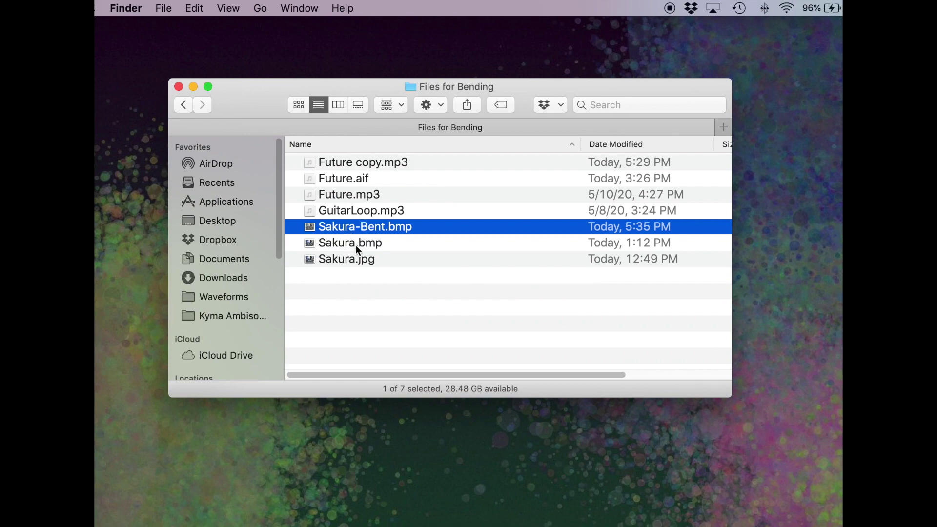
Step: Select Sakura.bmp and close its Quick Look preview
click(358, 247)
key(space)
key(space)
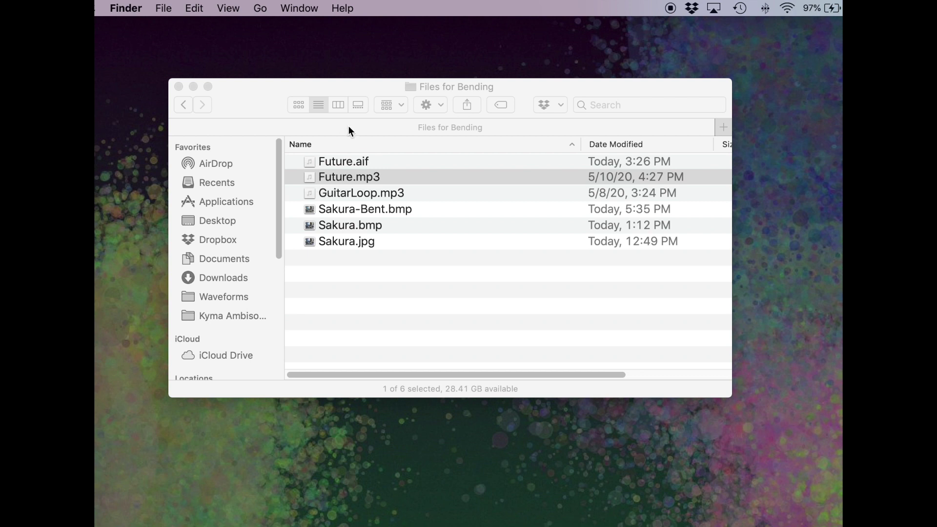
Step: Duplicate Future.aif and rename the copy to Future copy.raw, accepting the .raw extension
click(358, 161)
click(358, 161)
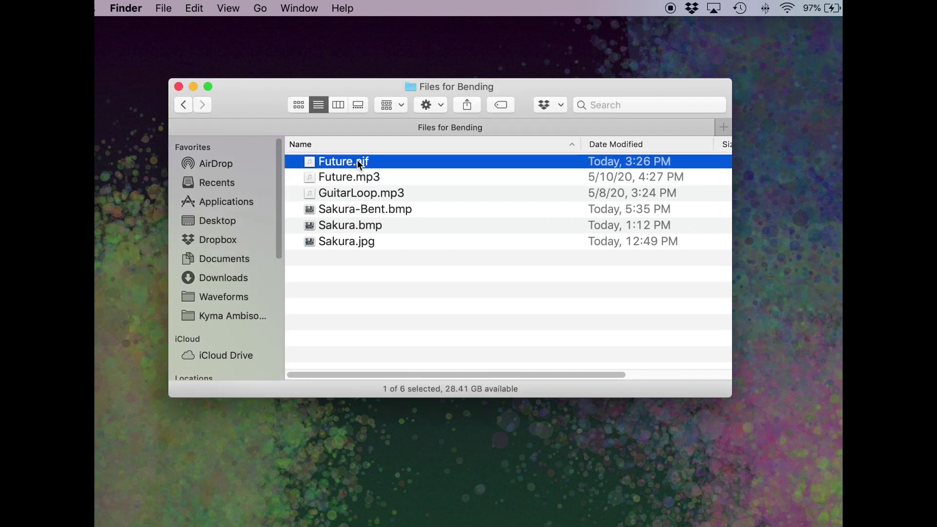
key(super+d)
click(389, 163)
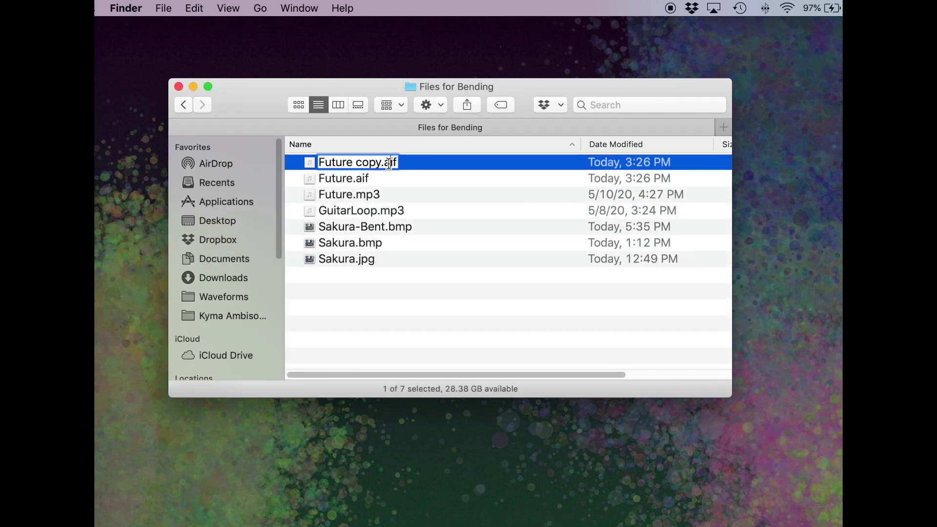
double_click(389, 163)
text(raw)
key(Return)
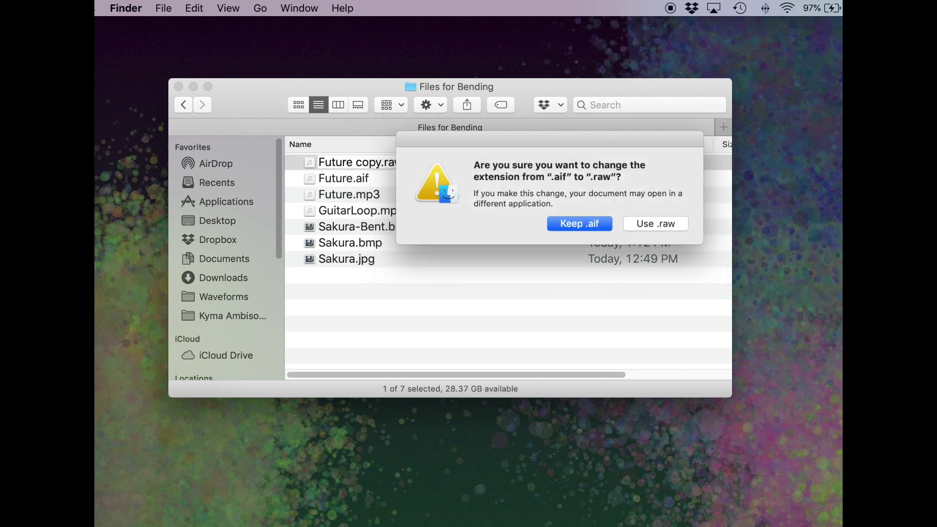
click(660, 225)
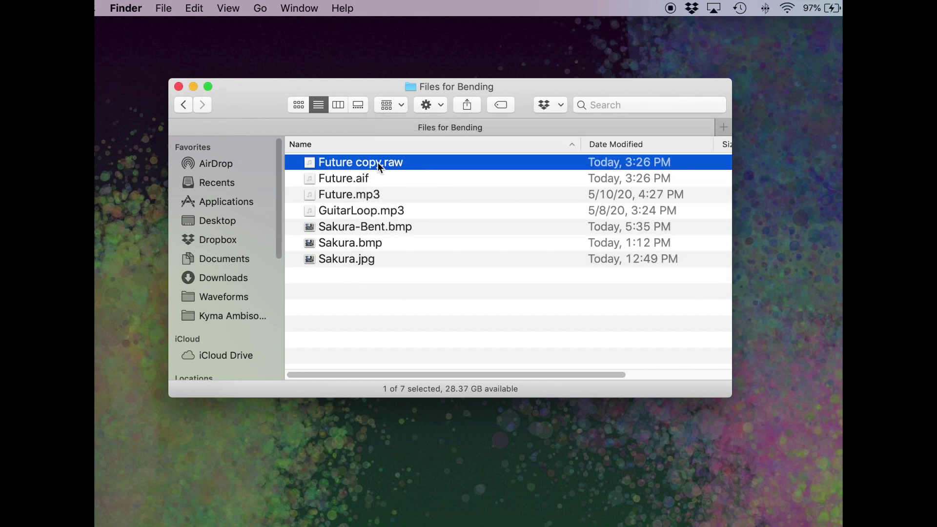
Step: Open Future copy.raw with Adobe Photoshop 2020
right_click(364, 162)
mouse_move(447, 180)
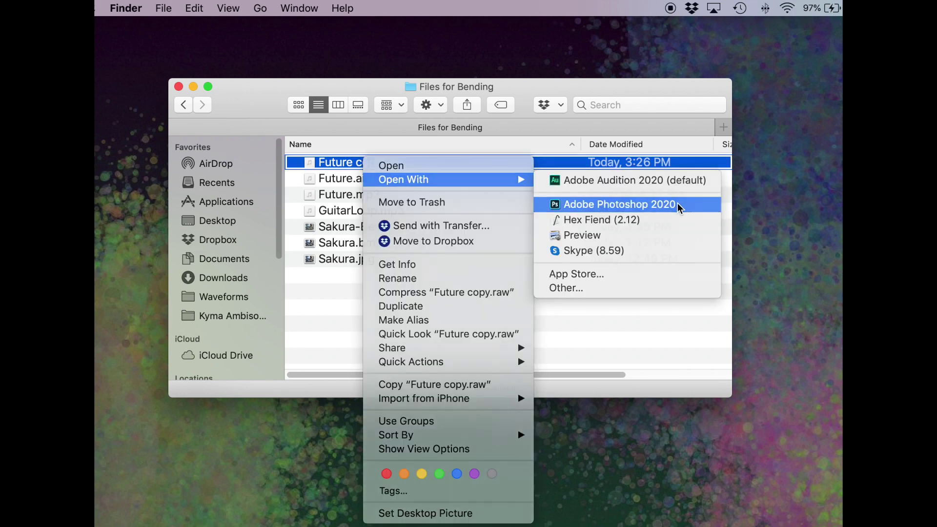
click(620, 205)
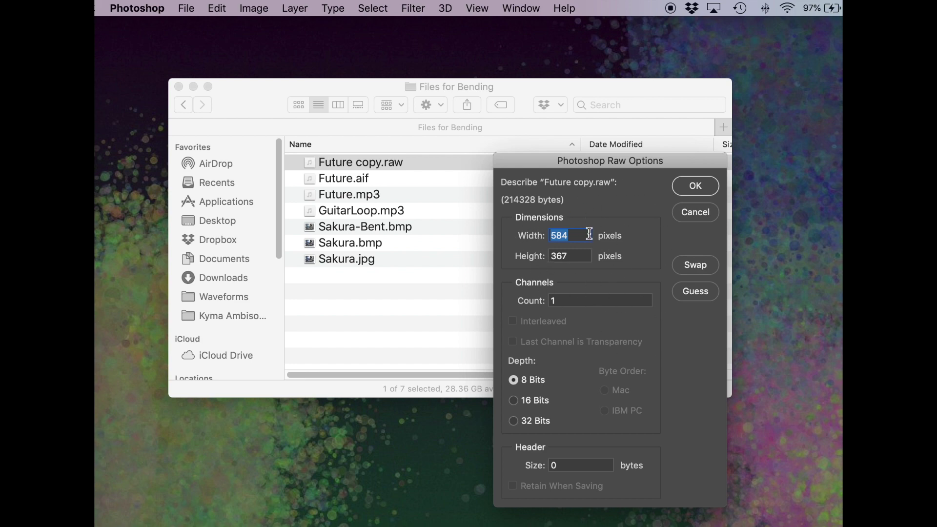
Step: Accept the suggested raw dimensions, zoom the noise image to 200% and choose the Brush Tool
click(706, 185)
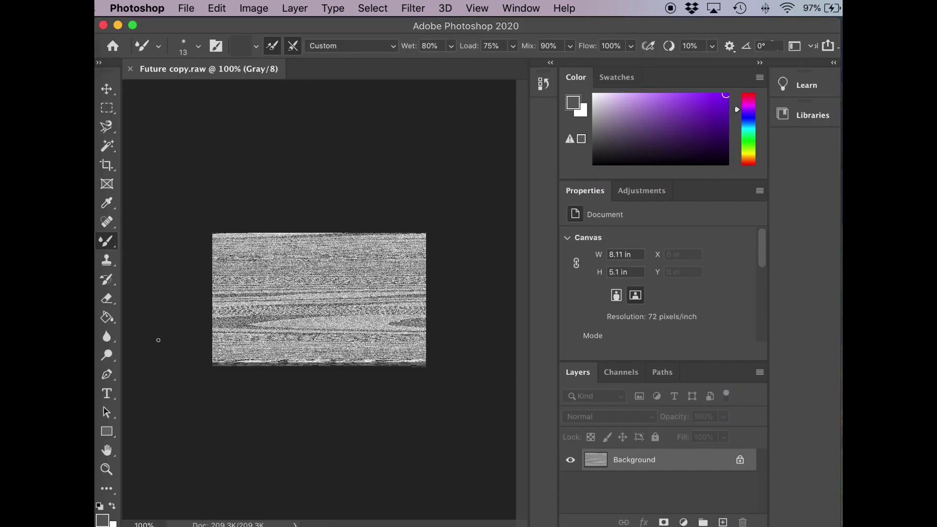
click(106, 470)
click(290, 298)
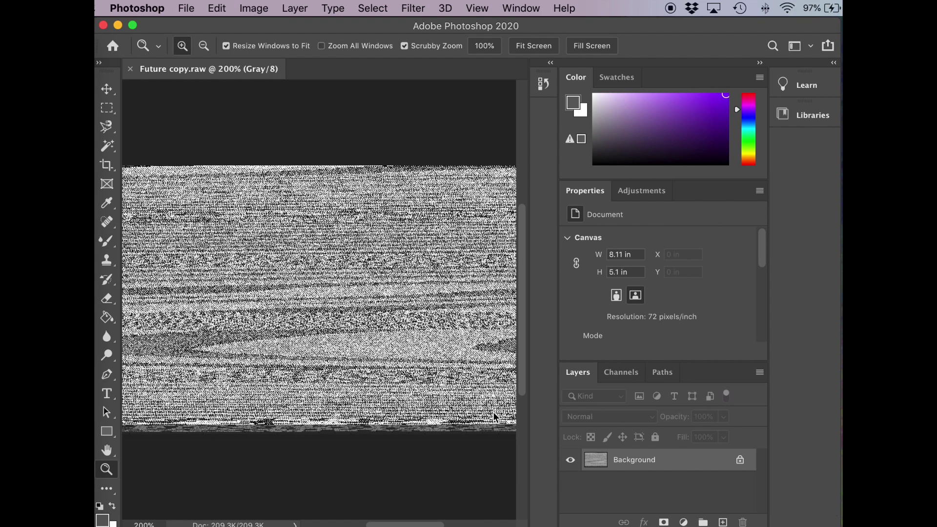
scroll(129, 259, up, 3)
scroll(129, 260, up, 1)
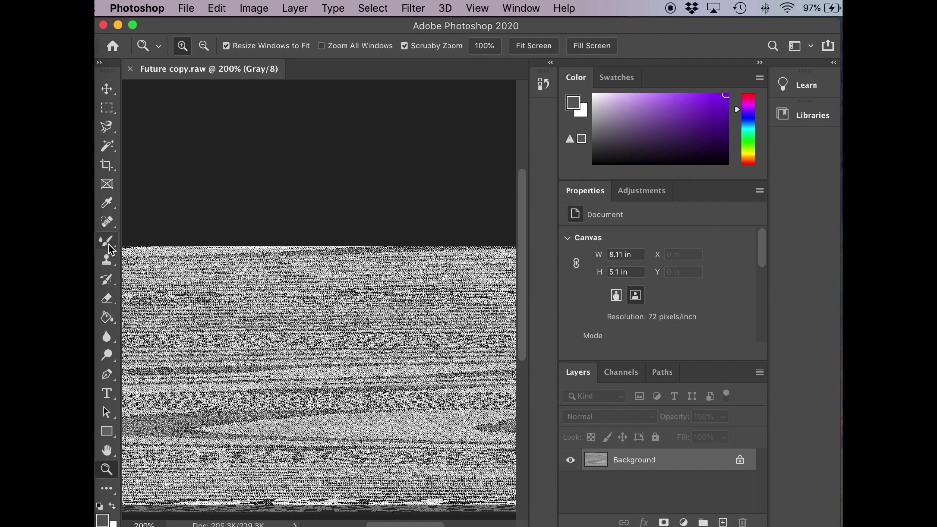
click(107, 240)
click(161, 239)
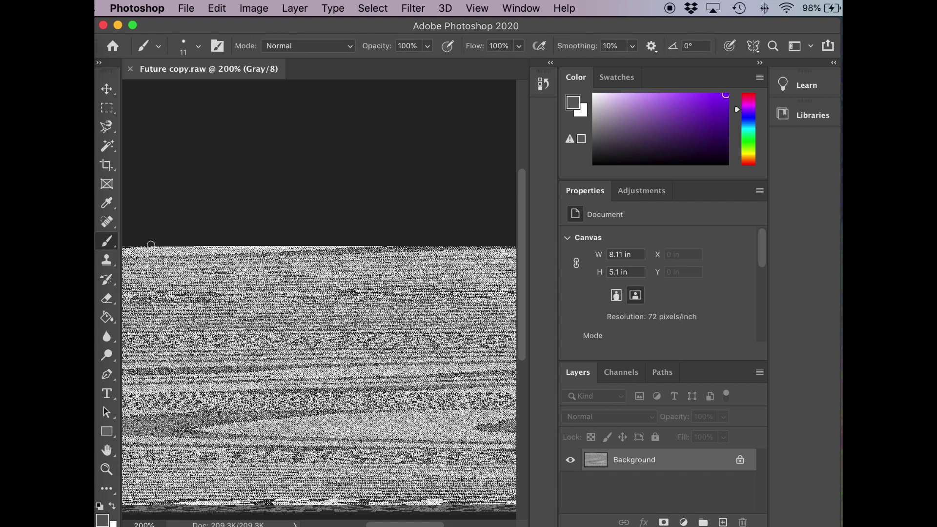
Step: Paint a smiley face with two eyes, a smile, a head outline and two ears
scroll(226, 332, down, 2)
drag(248, 255, 247, 327)
drag(327, 254, 324, 321)
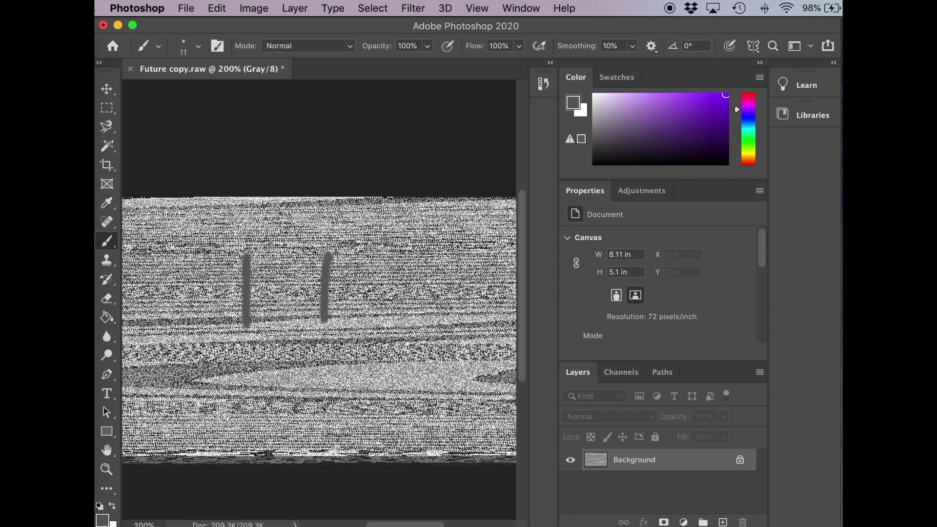
mouse_move(198, 321)
mouse_down()
mouse_move(212, 341)
mouse_move(331, 375)
mouse_move(373, 355)
mouse_move(398, 296)
mouse_up()
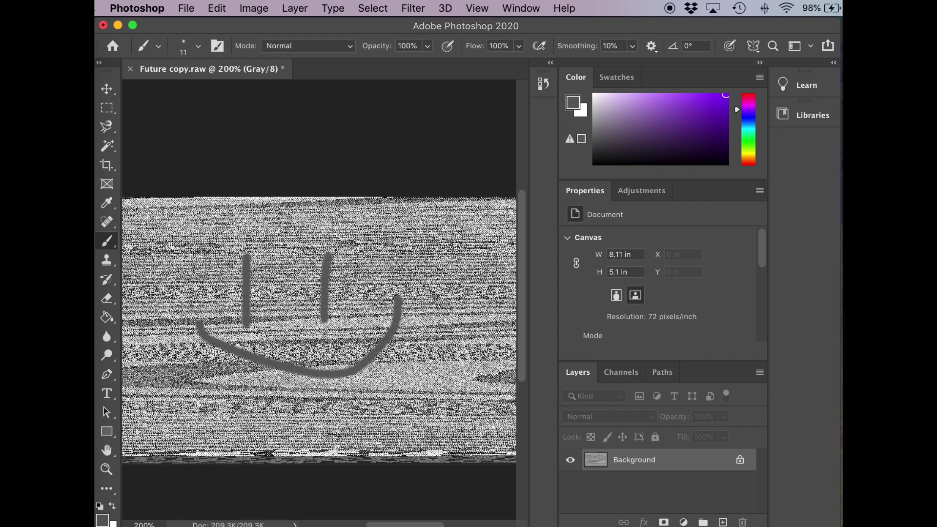
mouse_move(304, 229)
mouse_down()
mouse_move(233, 226)
mouse_move(195, 256)
mouse_move(190, 348)
mouse_move(229, 414)
mouse_up()
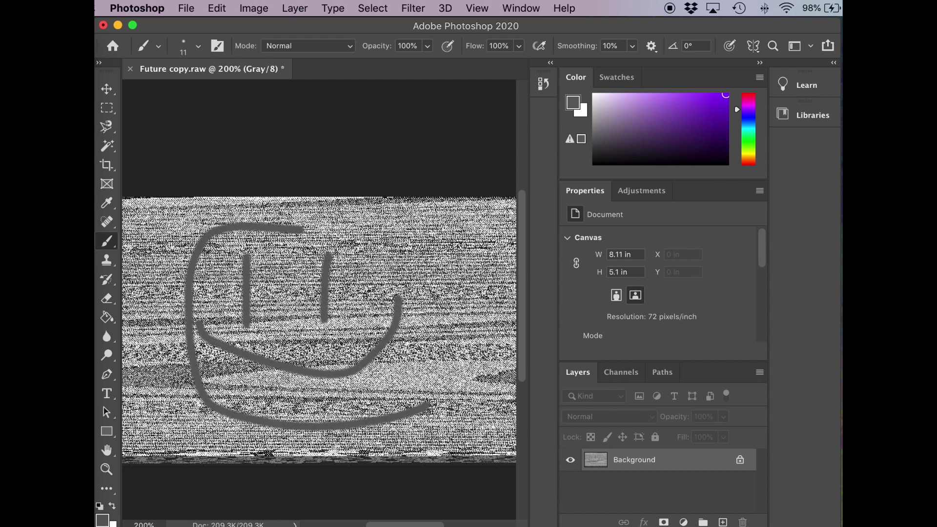
mouse_move(429, 404)
mouse_down()
mouse_move(443, 350)
mouse_move(422, 285)
mouse_move(374, 242)
mouse_move(295, 227)
mouse_up()
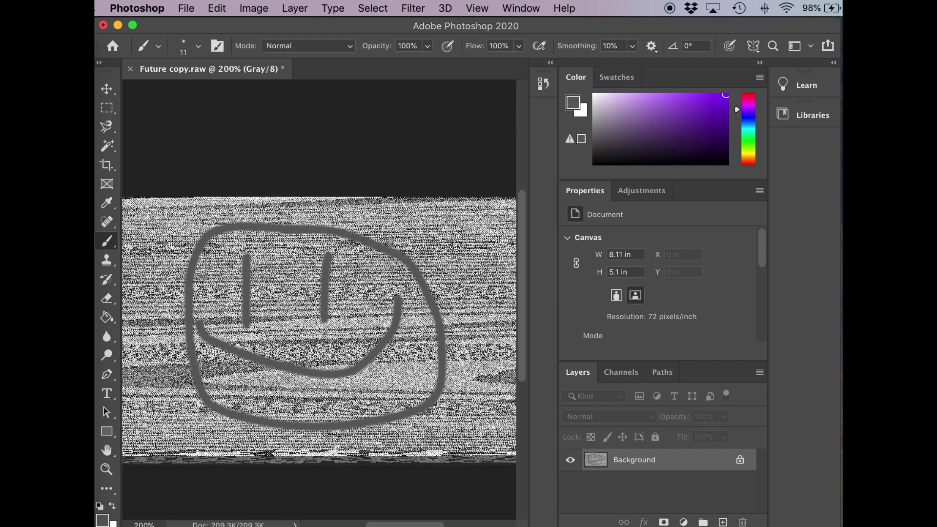
mouse_move(194, 303)
mouse_down()
mouse_move(172, 302)
mouse_move(165, 322)
mouse_move(183, 348)
mouse_up()
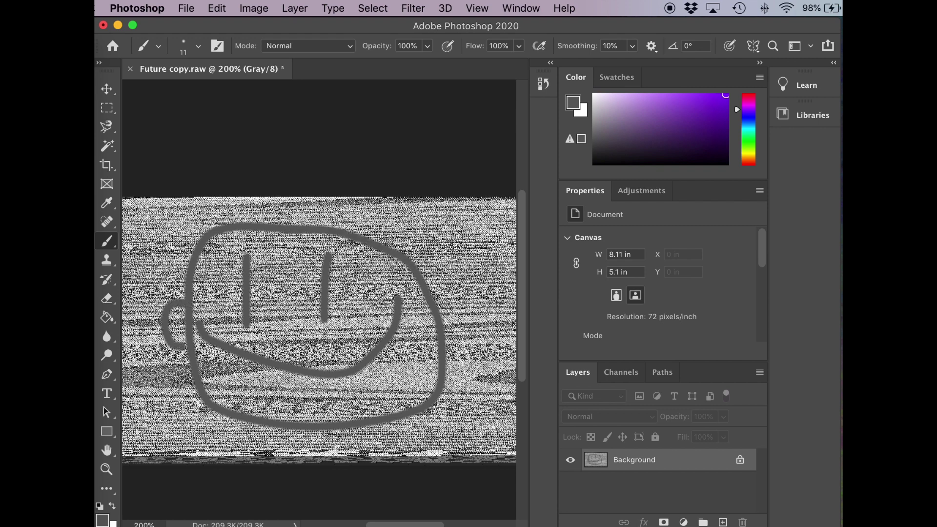
mouse_move(430, 307)
mouse_down()
mouse_move(461, 289)
mouse_move(447, 329)
mouse_up()
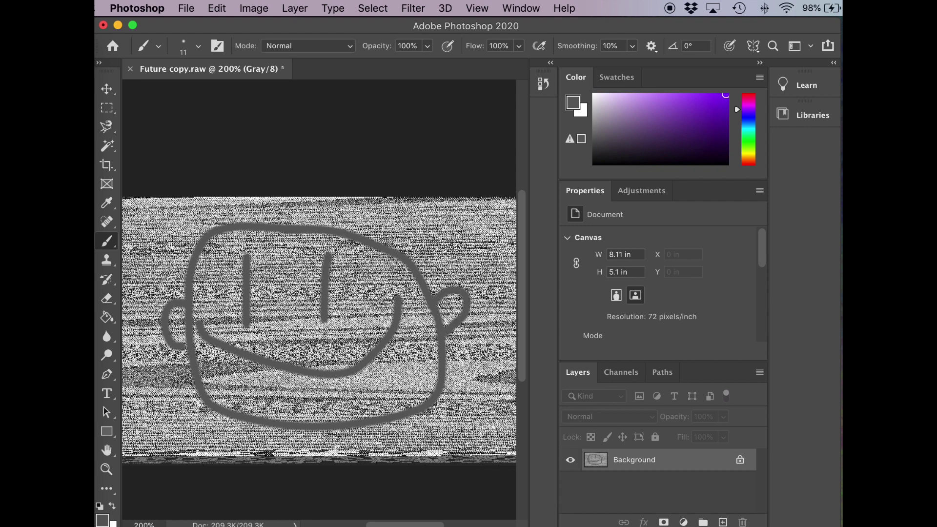
scroll(303, 92, up, 2)
click(186, 8)
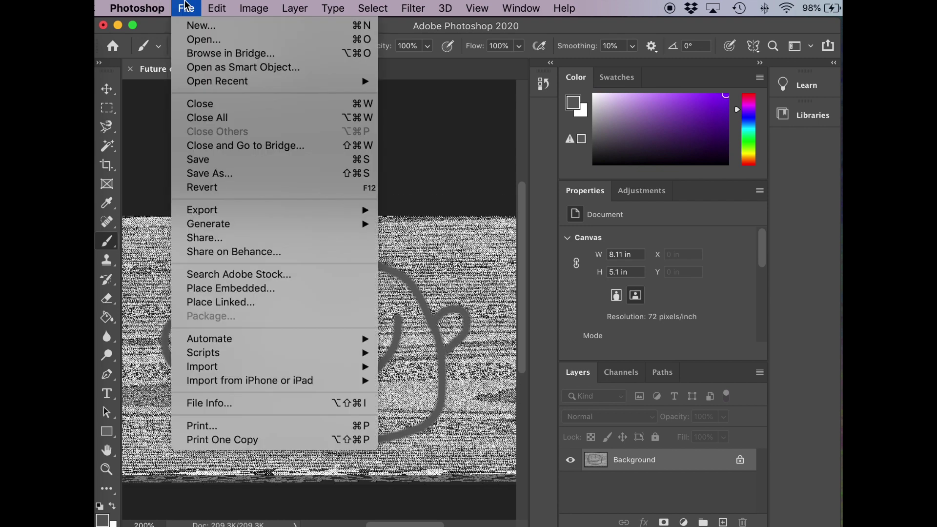
Step: Save the painted image in Photoshop Raw format as Future copy1.raw with default raw options
click(247, 174)
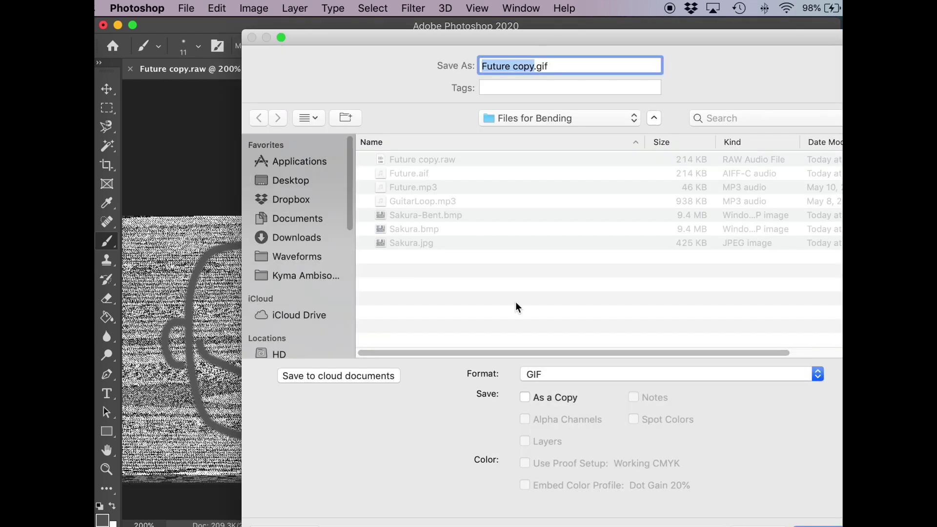
click(606, 374)
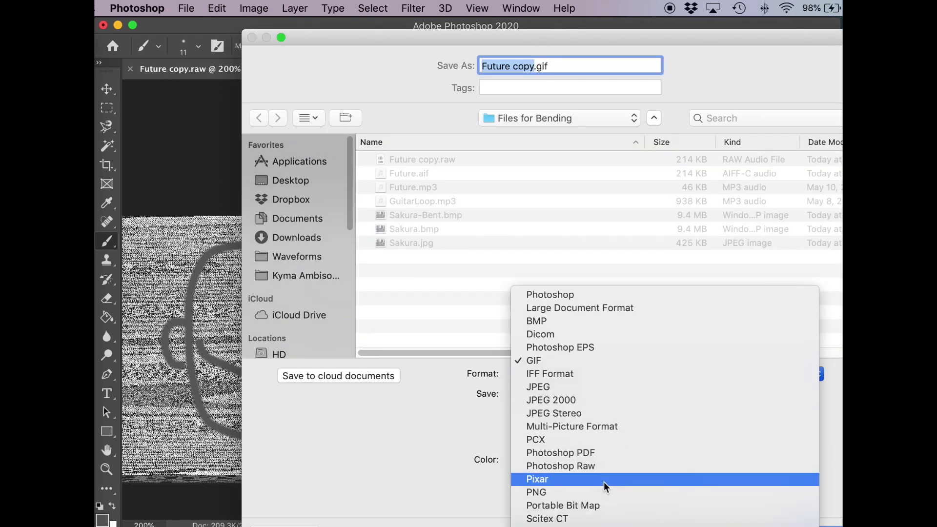
click(601, 476)
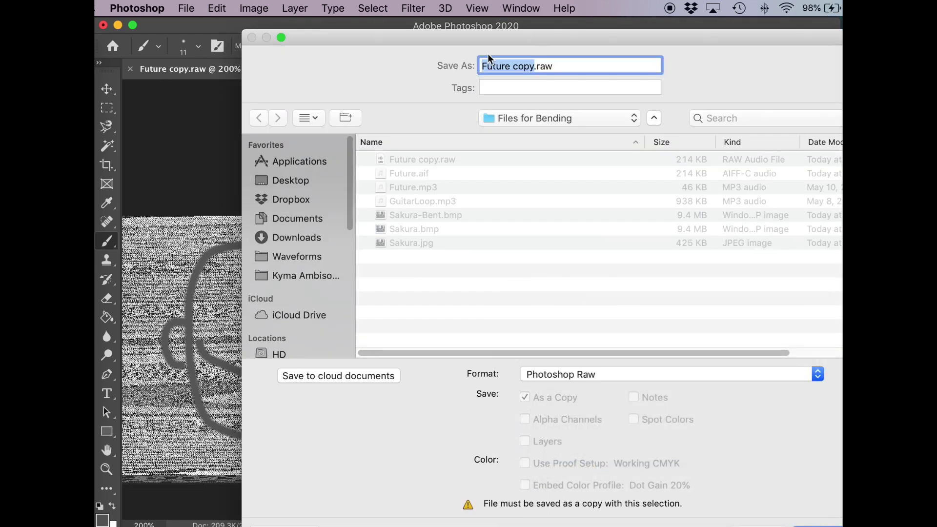
drag(483, 38, 397, 26)
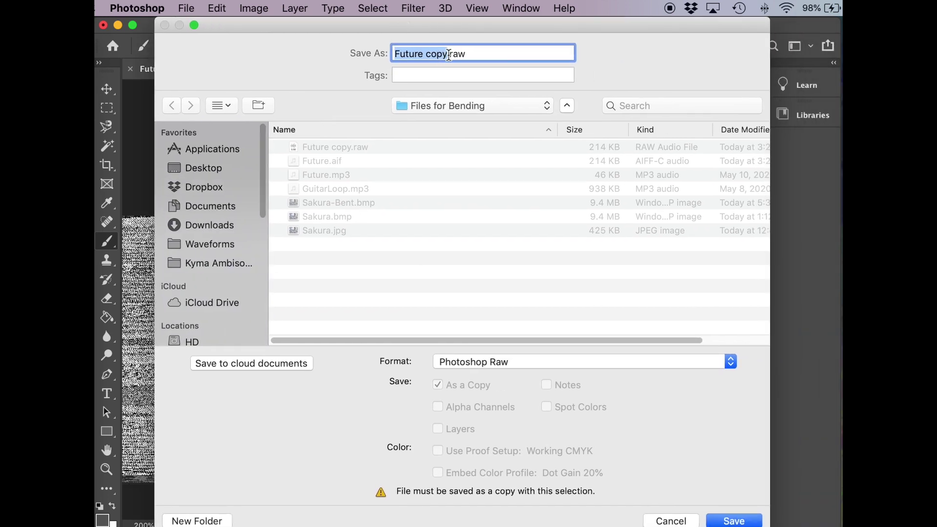
click(449, 54)
text(1)
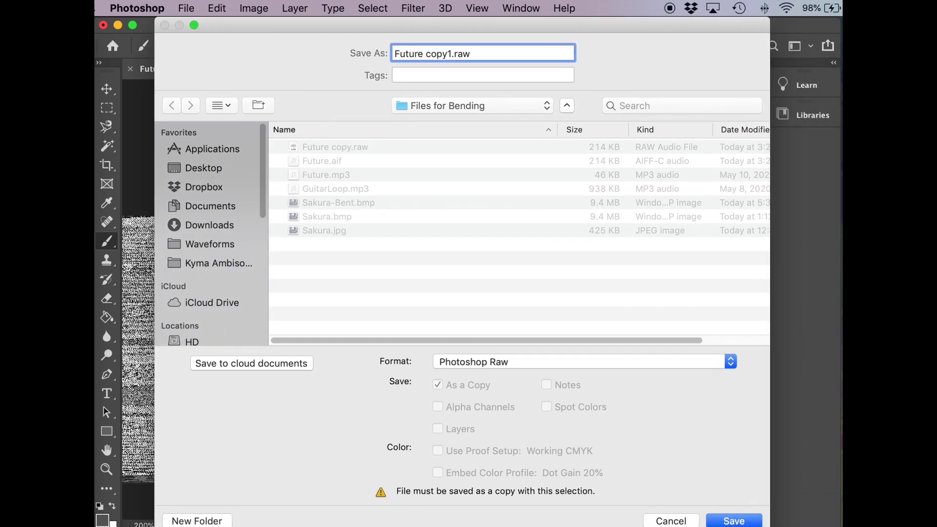
click(752, 520)
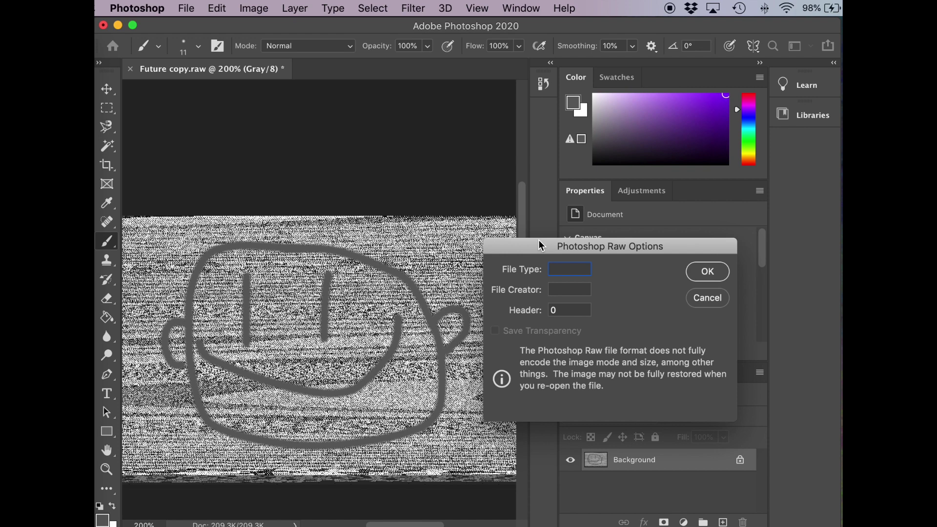
click(708, 272)
key(super+Tab)
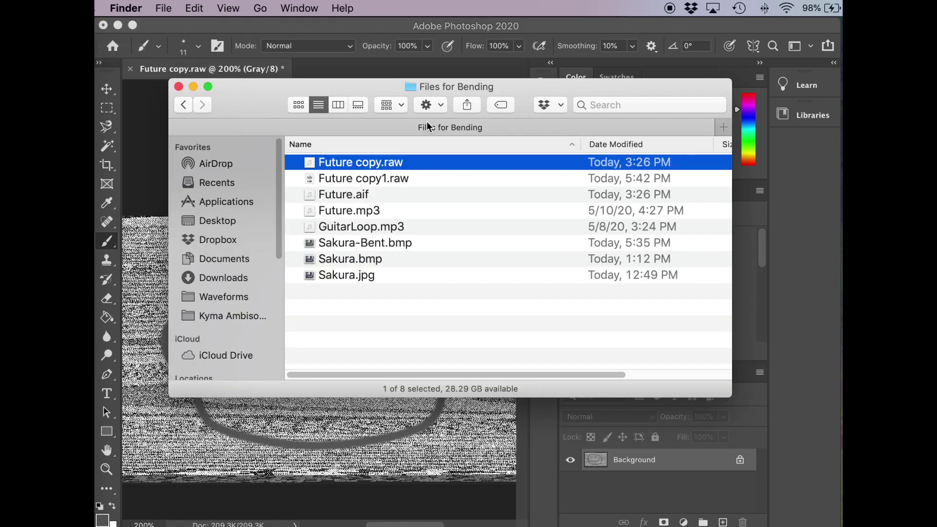
Step: Rename Future copy1.raw to Future copy1.aif, accepting the .aif extension
click(401, 164)
click(403, 180)
click(403, 179)
double_click(400, 177)
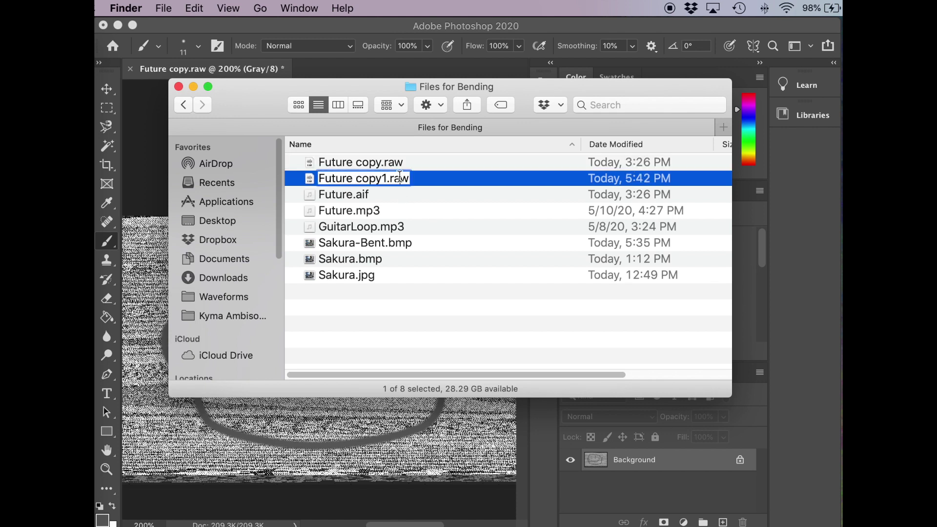
text(aif)
key(Return)
click(655, 224)
Step: Play Future copy1.aif in QuickTime Player and replay it from the start
key(Down)
key(Down)
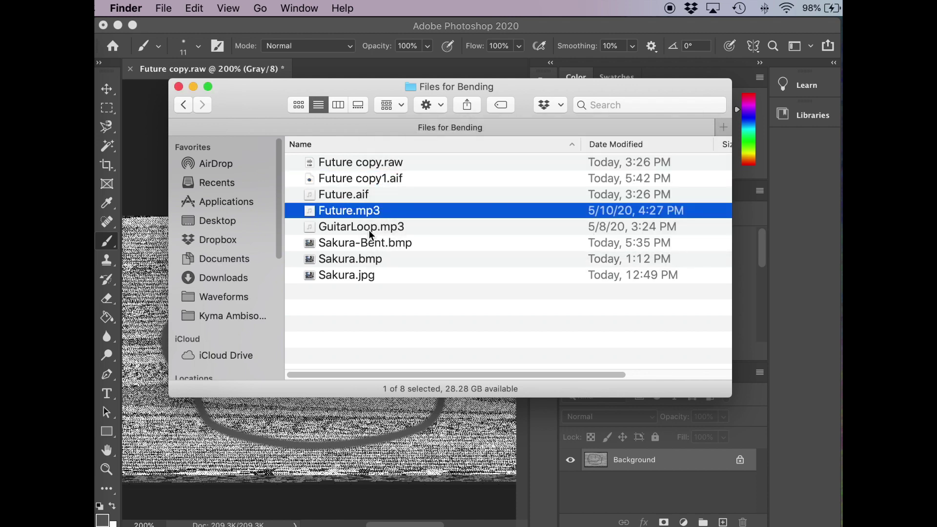
key(Down)
double_click(386, 179)
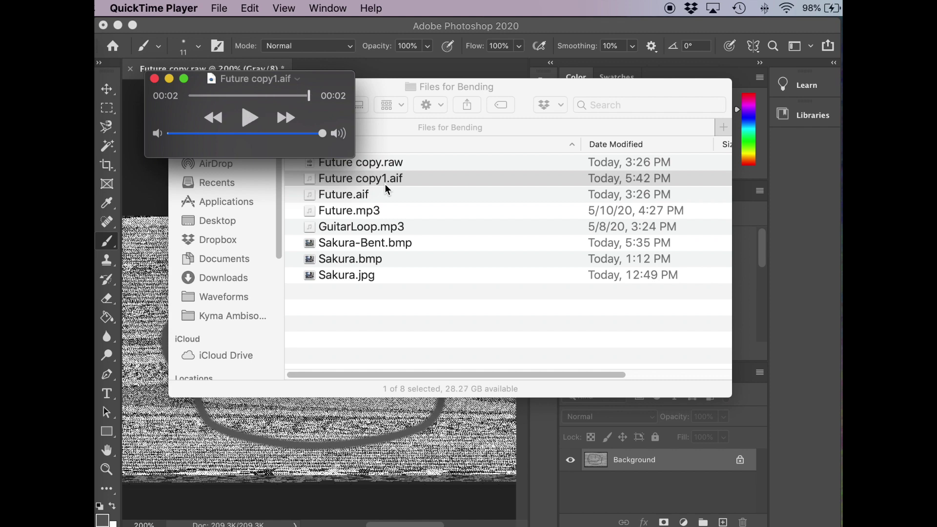
key(space)
key(super+Tab)
click(381, 227)
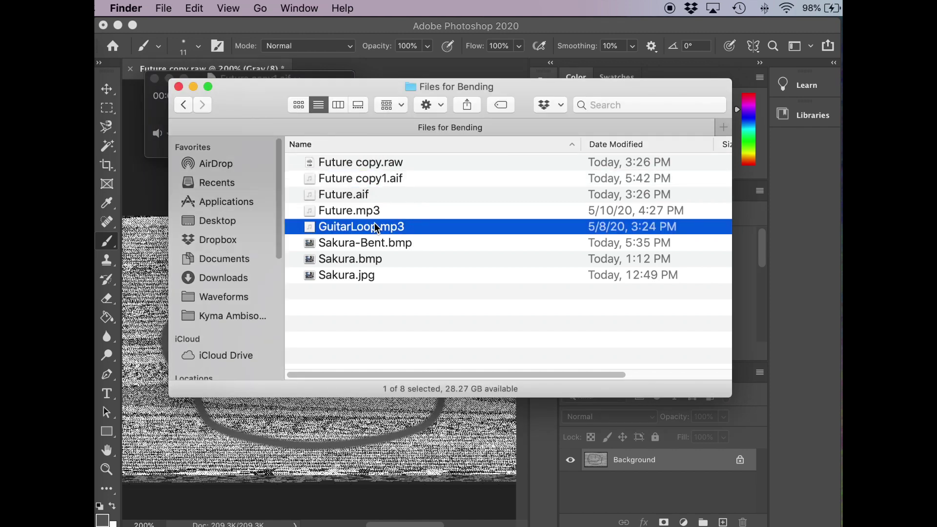
Step: Duplicate GuitarLoop.mp3 and rename the copy to GuitarLoop copy.raw, accepting the .raw extension
key(super+d)
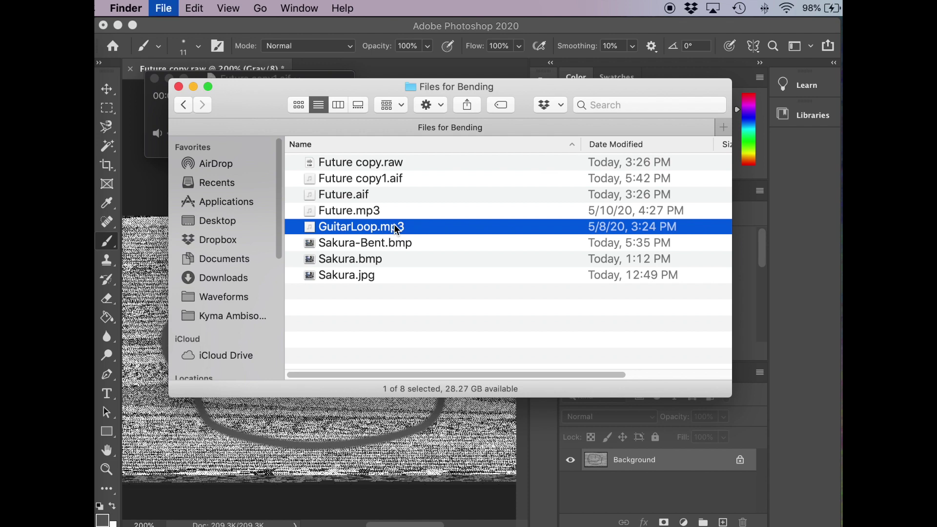
click(420, 226)
double_click(422, 226)
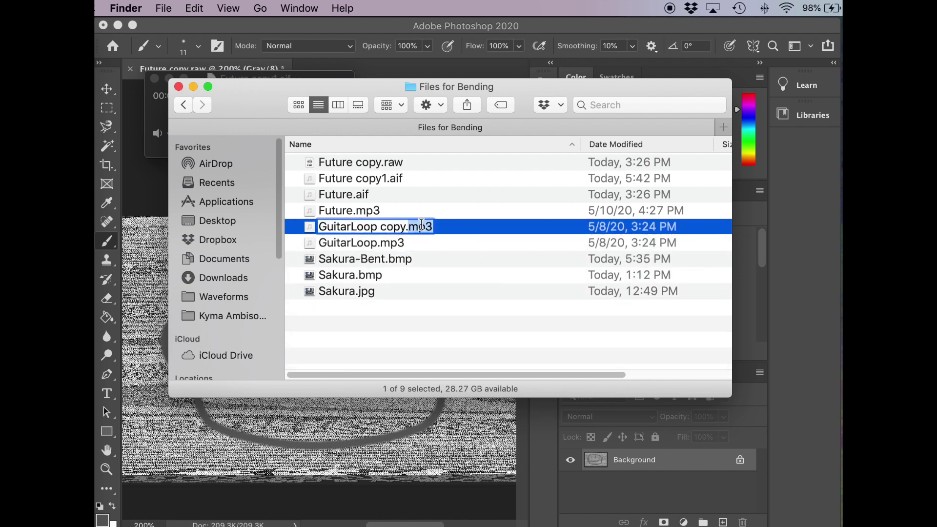
text(raw)
key(Return)
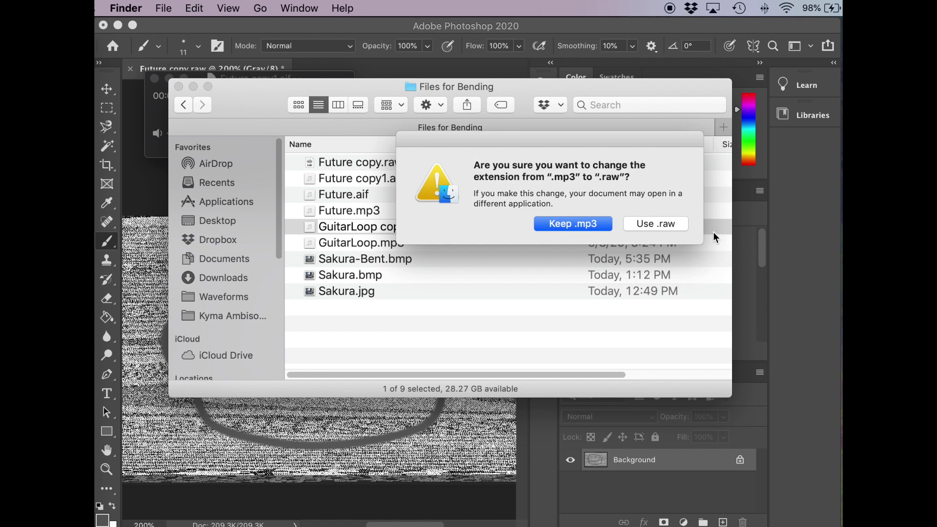
click(680, 224)
Step: Open GuitarLoop copy.raw in Photoshop at the suggested raw dimensions
right_click(411, 227)
mouse_move(451, 238)
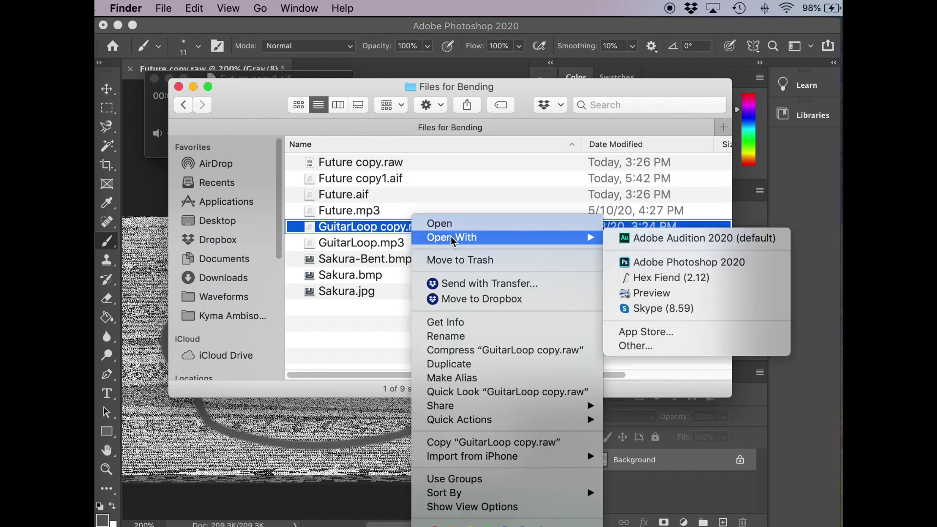
click(632, 263)
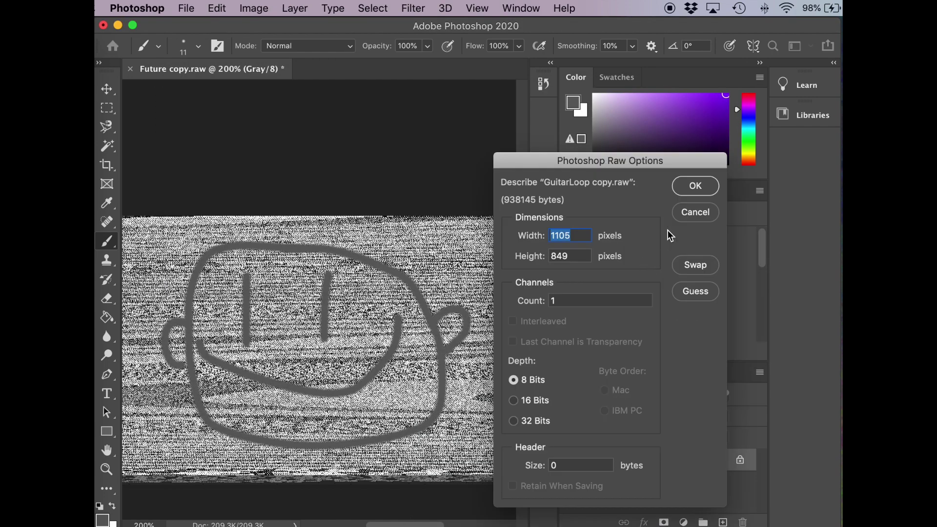
click(696, 186)
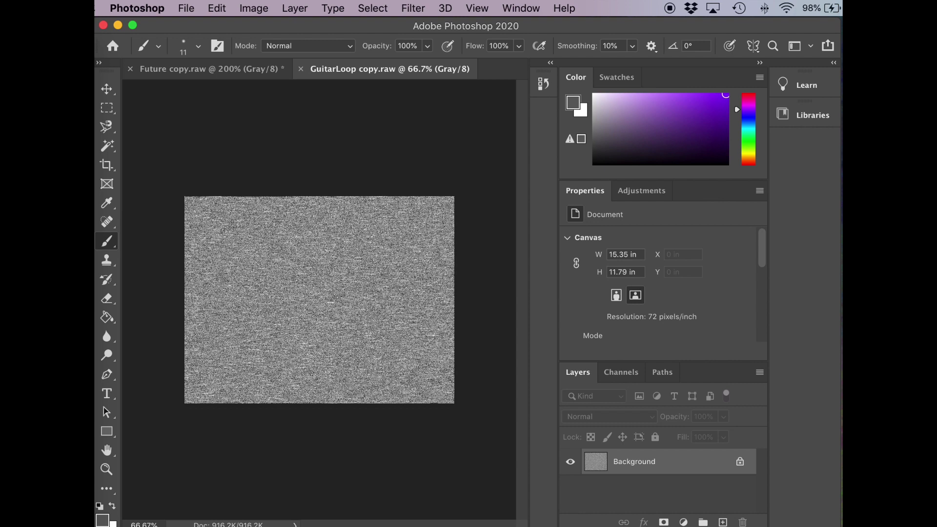
Step: Brush a face with two eyes, an oval mouth, a head outline and hair
mouse_move(292, 276)
mouse_down()
mouse_move(261, 304)
mouse_move(295, 297)
mouse_move(287, 269)
mouse_up()
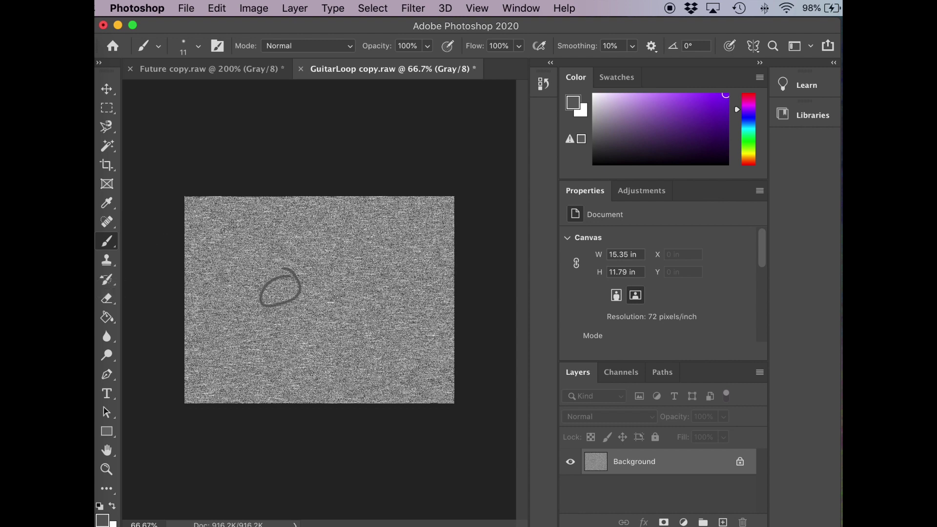
mouse_move(352, 269)
mouse_down()
mouse_move(328, 288)
mouse_move(336, 309)
mouse_move(362, 291)
mouse_move(340, 266)
mouse_up()
mouse_move(320, 333)
mouse_down()
mouse_move(315, 373)
mouse_move(366, 348)
mouse_move(303, 335)
mouse_up()
drag(241, 239, 222, 357)
mouse_move(239, 239)
mouse_down()
mouse_move(384, 235)
mouse_move(420, 283)
mouse_move(420, 376)
mouse_move(387, 371)
mouse_move(289, 389)
mouse_move(226, 377)
mouse_move(226, 385)
mouse_move(223, 348)
mouse_up()
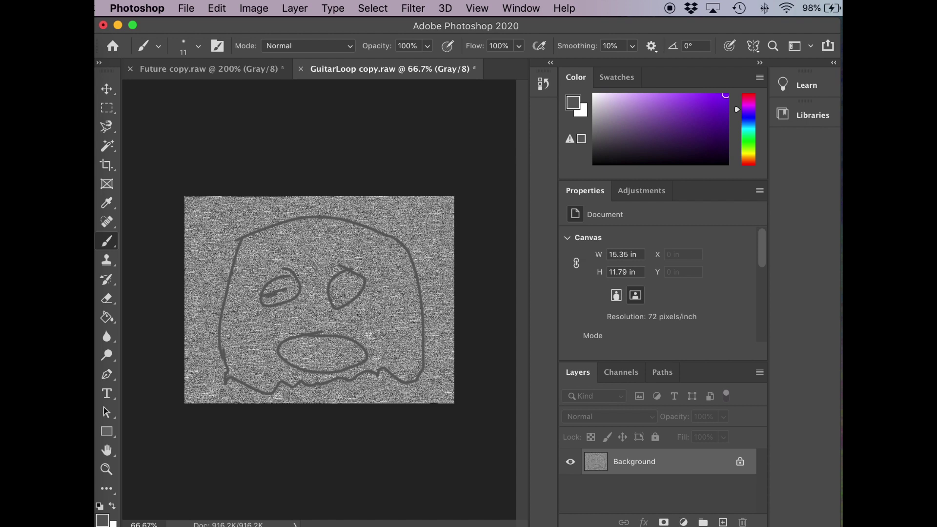
mouse_move(414, 312)
mouse_down()
mouse_move(387, 283)
mouse_move(379, 257)
mouse_move(305, 234)
mouse_move(215, 293)
mouse_up()
mouse_move(285, 223)
mouse_down()
mouse_move(391, 240)
mouse_move(413, 289)
mouse_up()
mouse_move(291, 227)
mouse_down()
mouse_move(243, 252)
mouse_move(270, 248)
mouse_move(285, 232)
mouse_up()
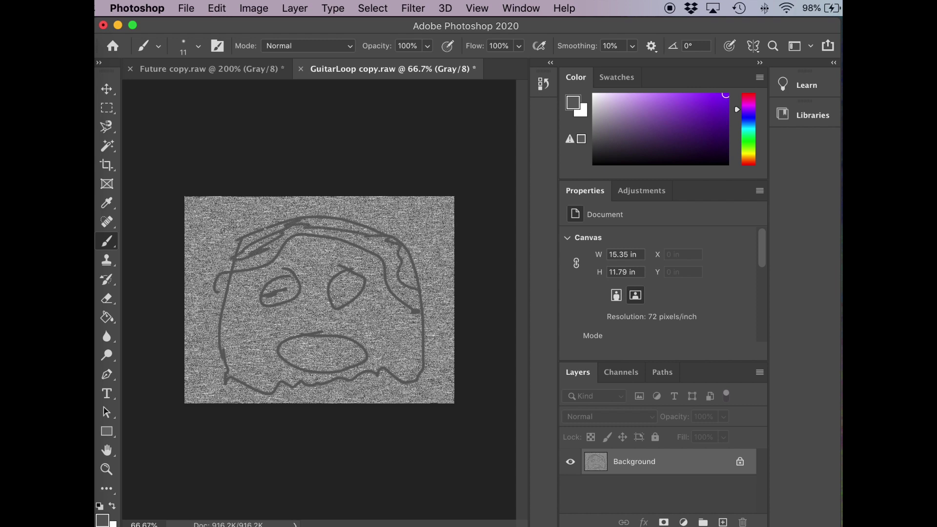
Step: Save the painted GuitarLoop image in Photoshop Raw format as GuitarLoop copy1.raw
click(196, 7)
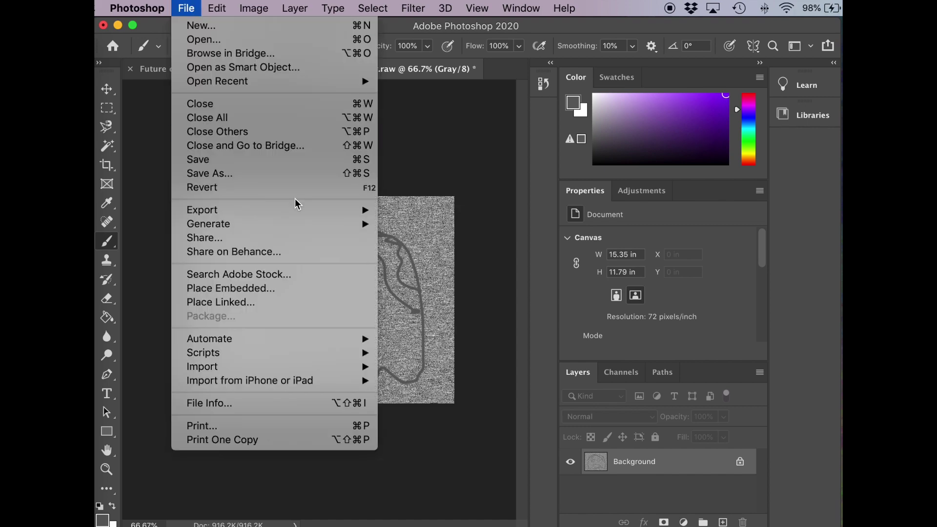
click(278, 178)
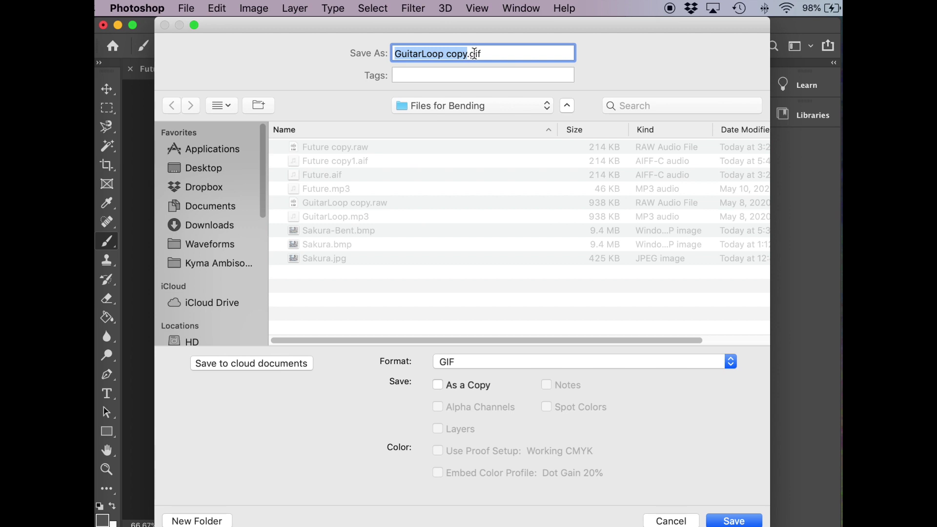
click(470, 53)
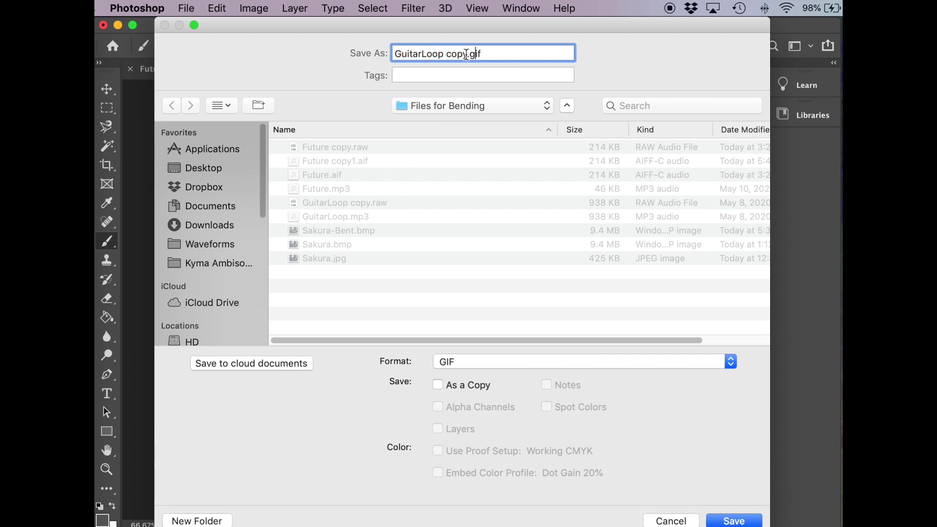
text(1)
click(514, 361)
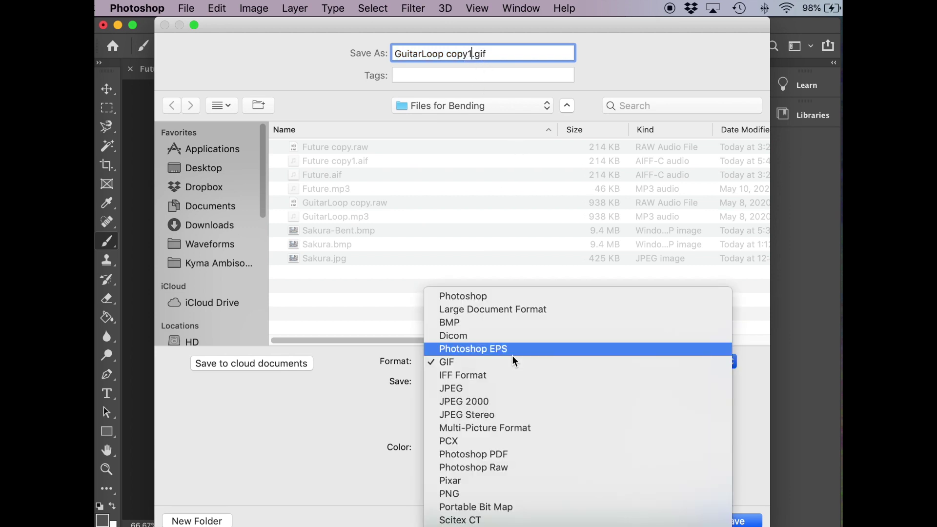
click(517, 468)
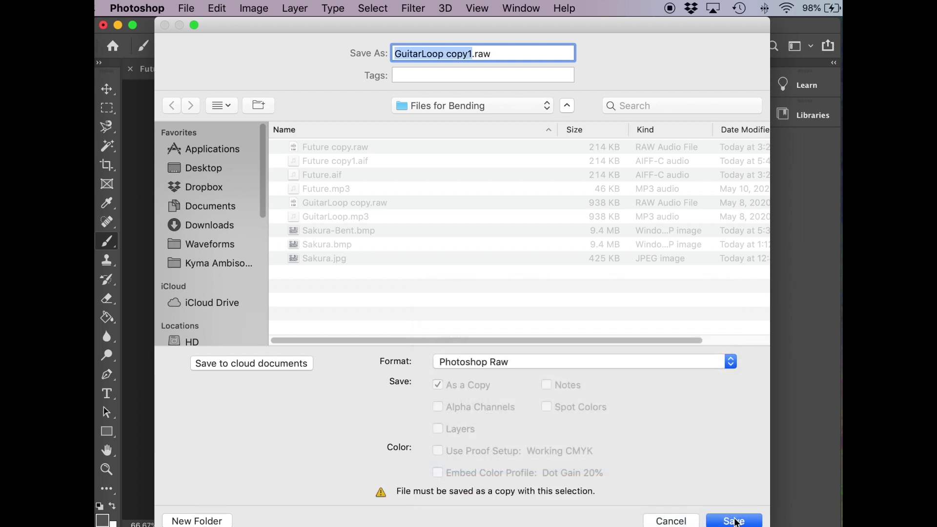
click(735, 521)
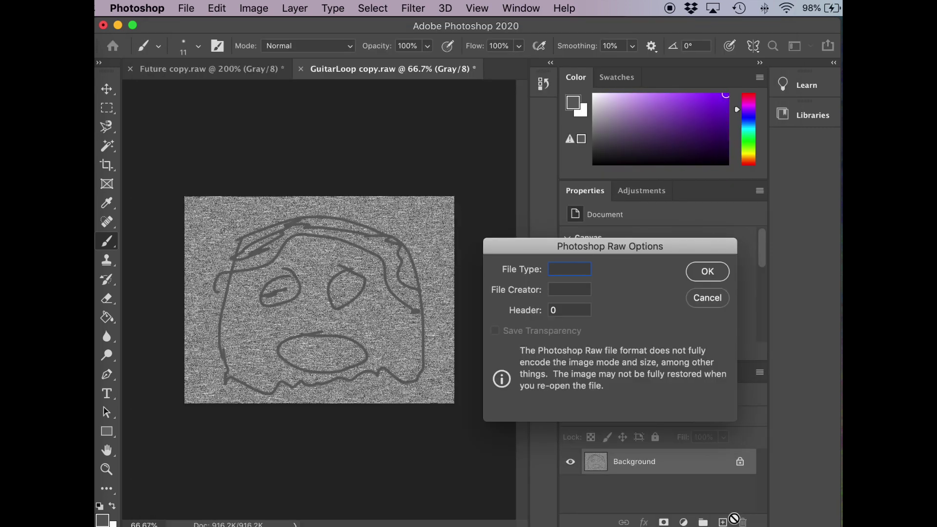
click(707, 272)
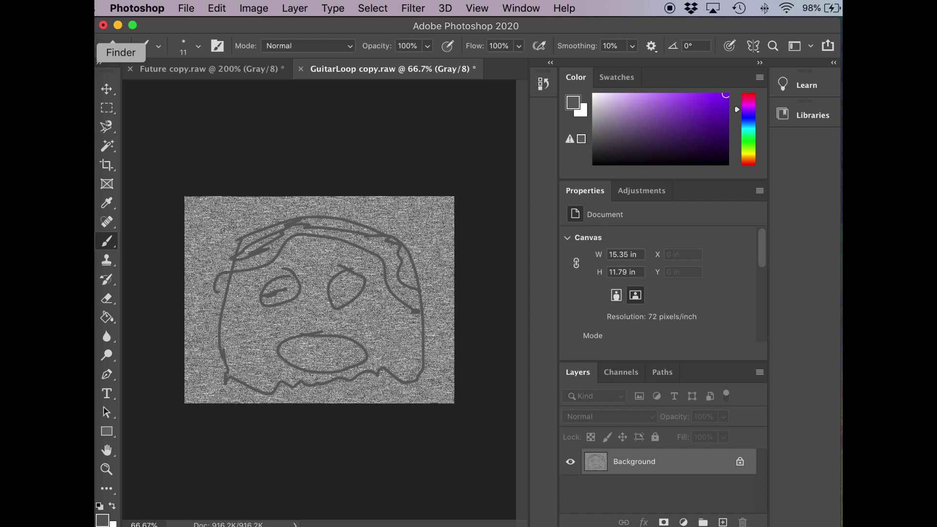
click(98, 51)
Step: Rename GuitarLoop copy1.raw to GuitarLoop copy1.mp3, accepting the .mp3 extension
click(426, 243)
click(426, 243)
double_click(426, 244)
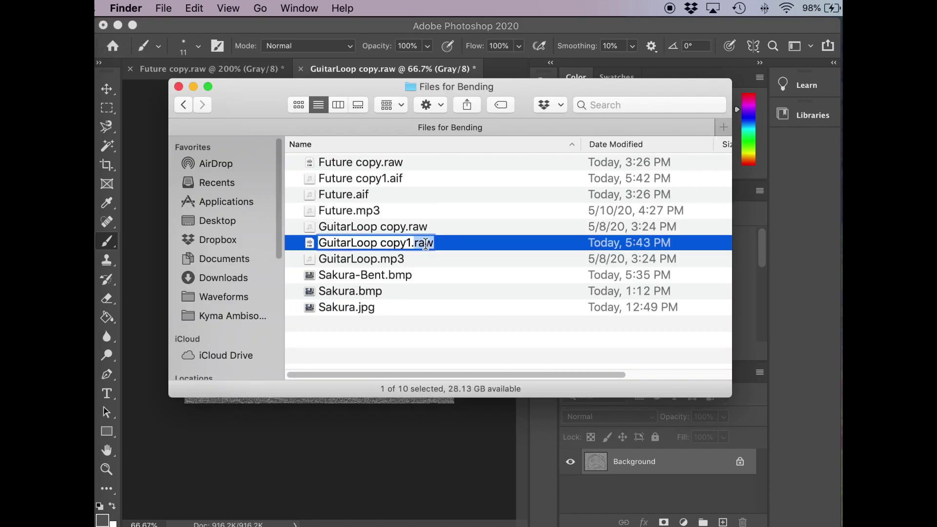
text(mp3)
key(Return)
click(651, 222)
Step: Play GuitarLoop copy1.mp3 in QuickTime Player, then stop playback
click(448, 276)
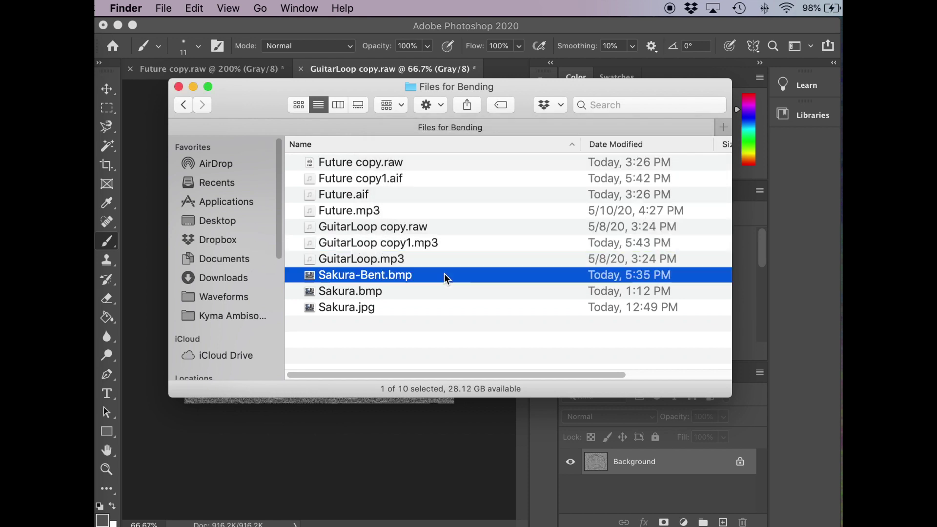
double_click(414, 243)
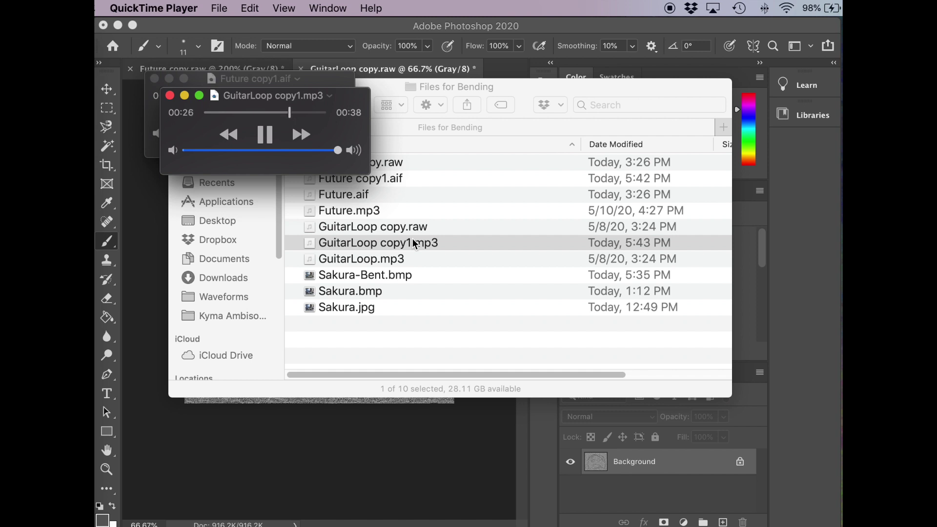
key(space)
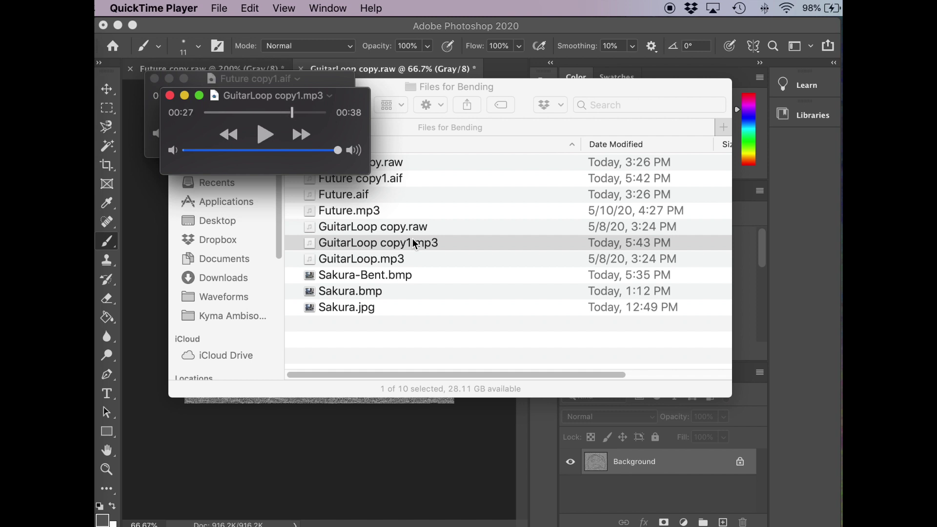